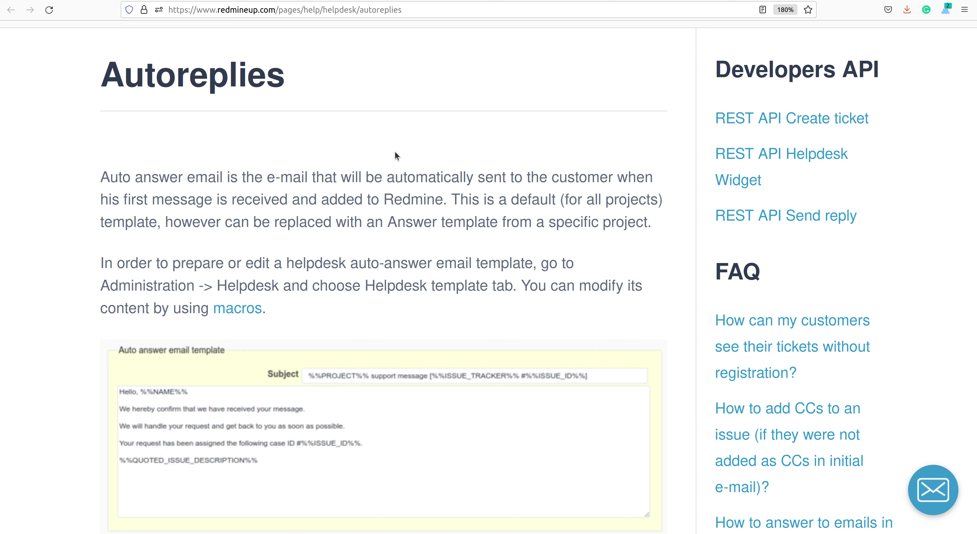
- Switch to the browser tab showing the Redmine demo's Projects list
key(ctrl+Tab)
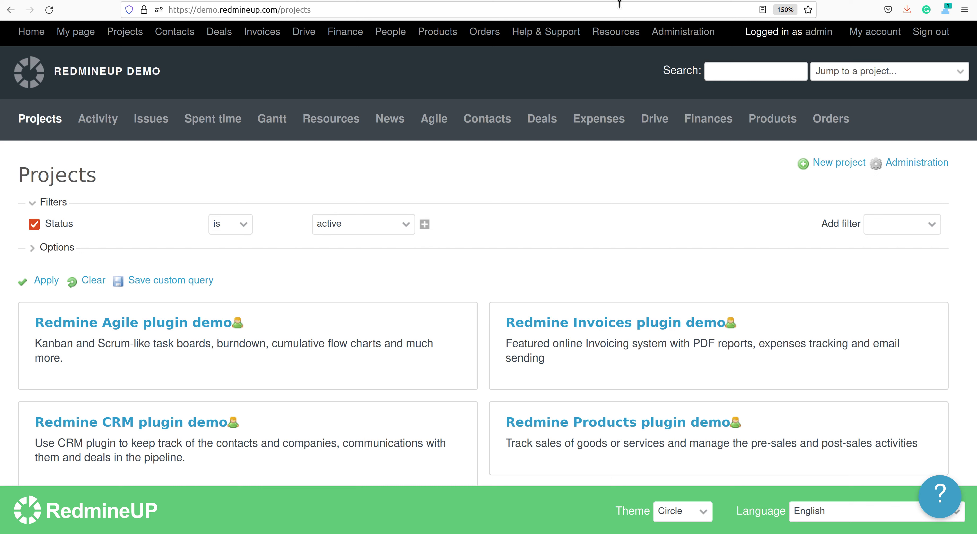
- Locate the Helpdesk plugin under Administration > Plugins with a page search for 'helpdesk'
click(689, 35)
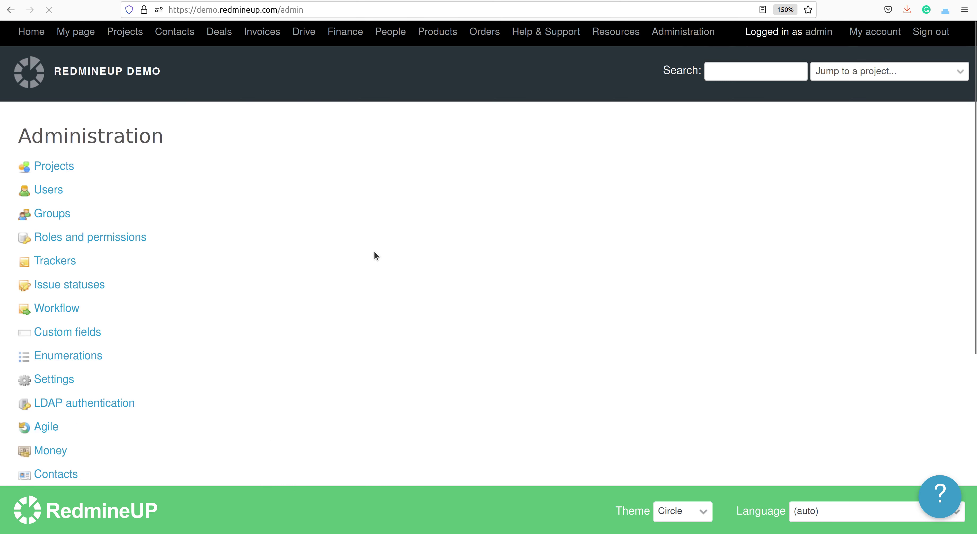
scroll(341, 273, down, 6)
click(57, 392)
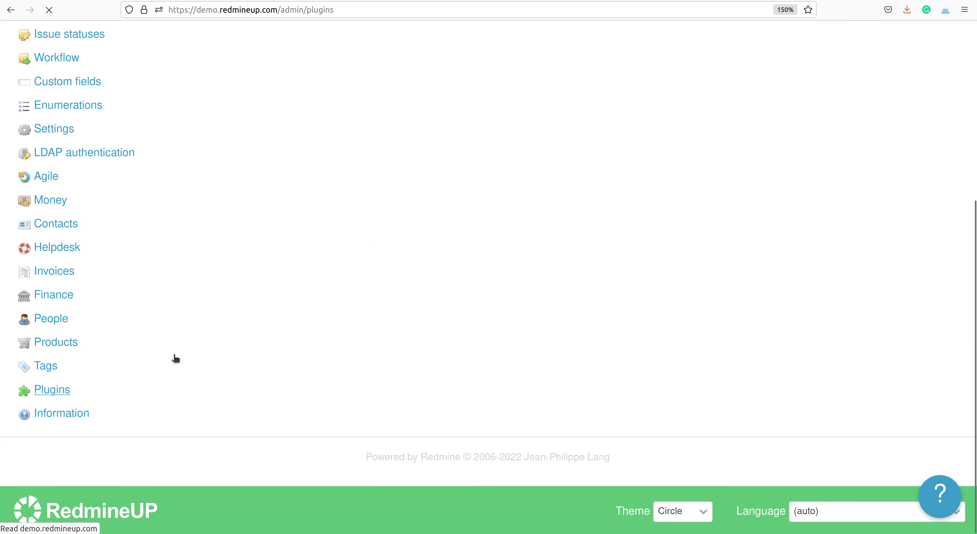
key(ctrl+f)
text(helpdesk)
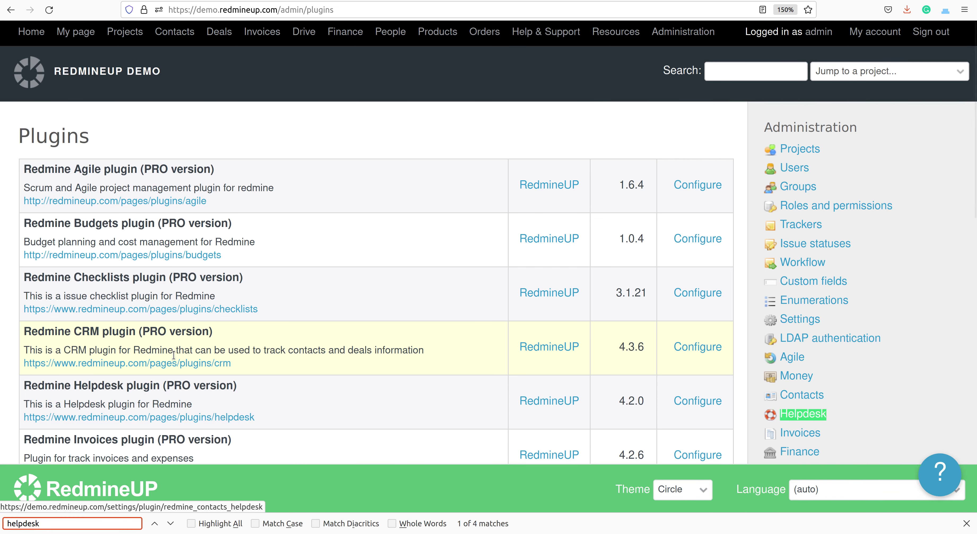
key(Return)
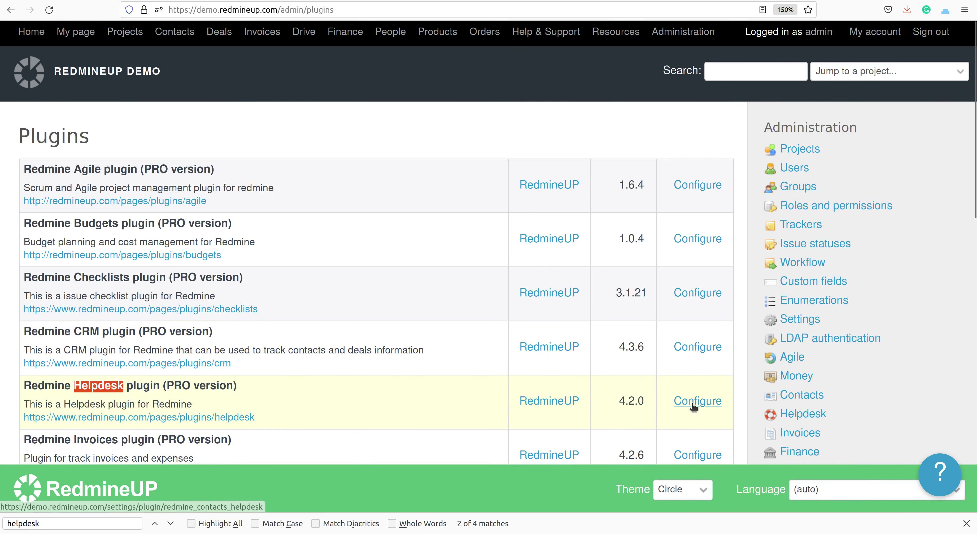
- Open the Helpdesk plugin's template settings at the Auto answer email template, then open redmineup.com in a new tab
click(697, 400)
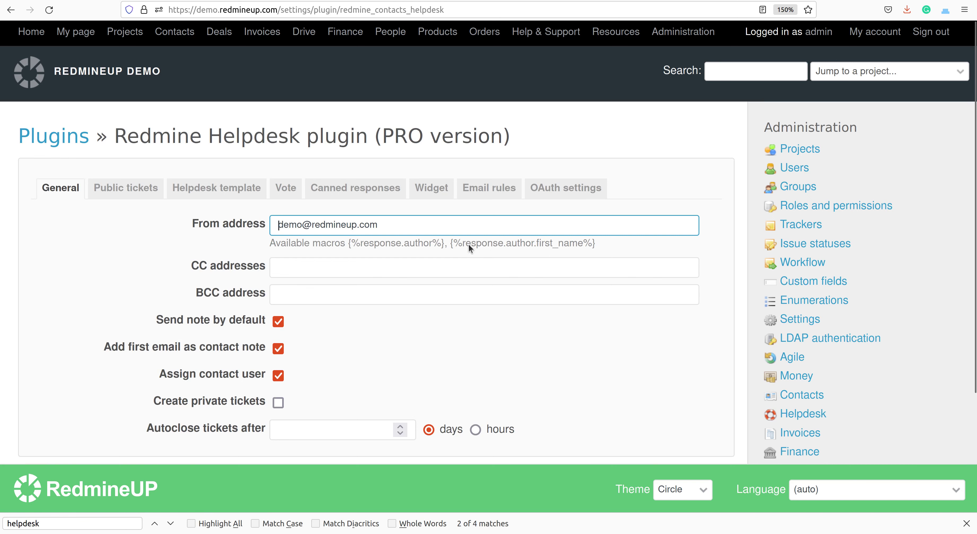
click(226, 193)
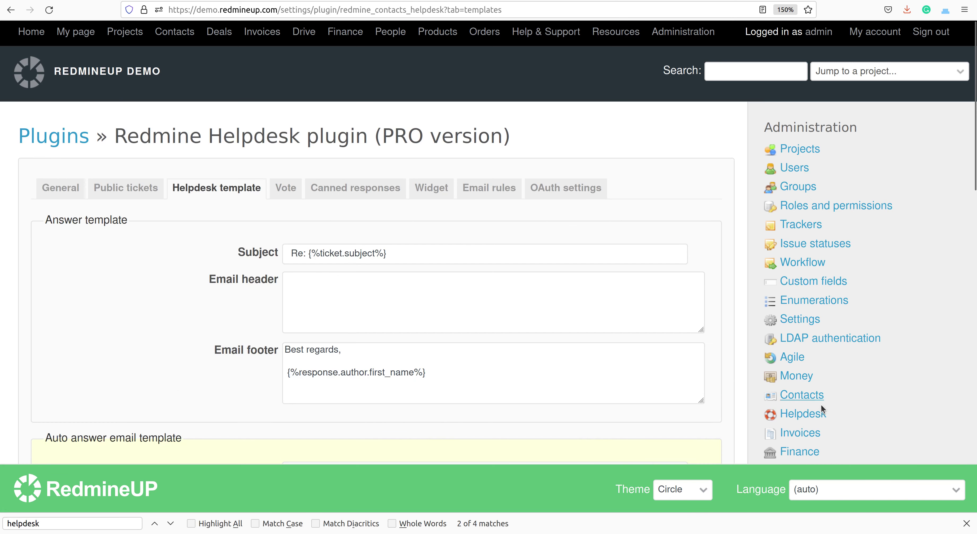
click(965, 524)
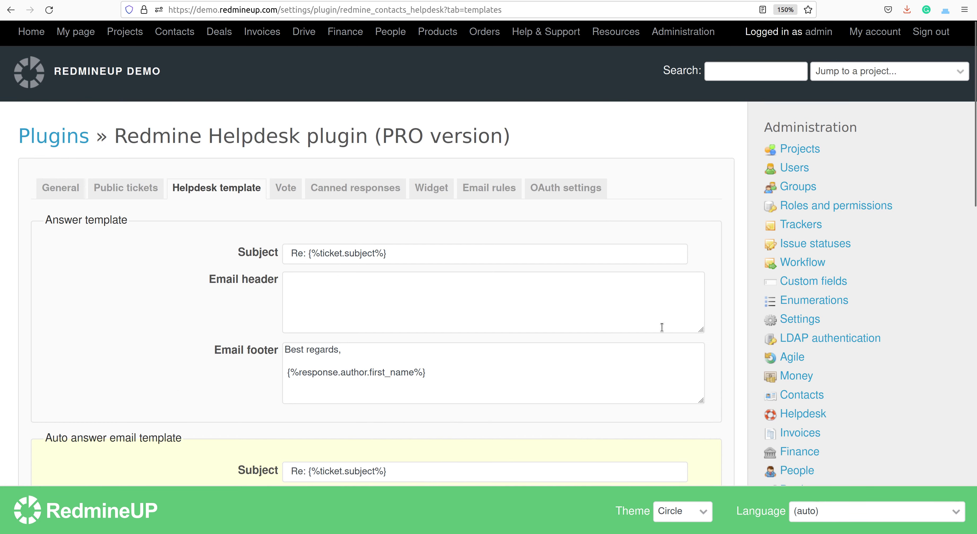
scroll(646, 333, down, 5)
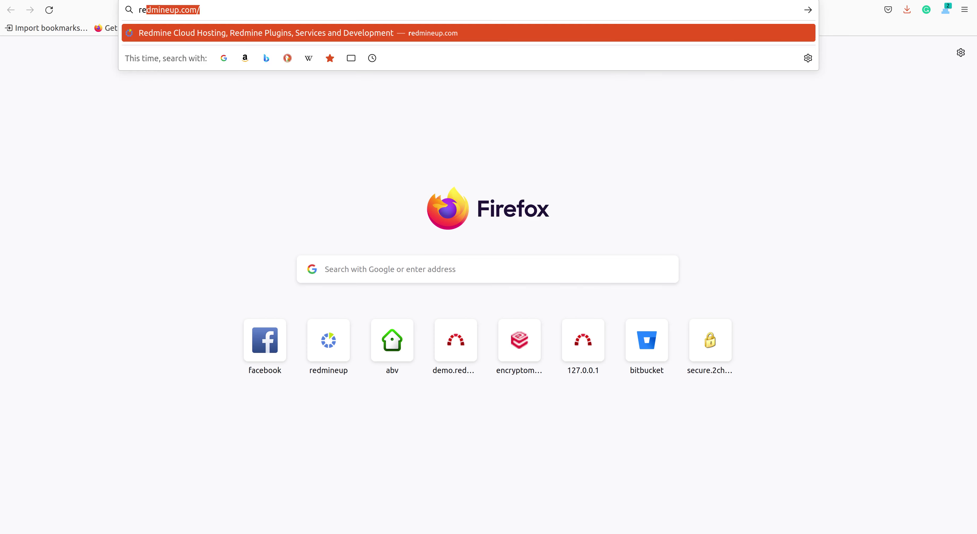
key(Return)
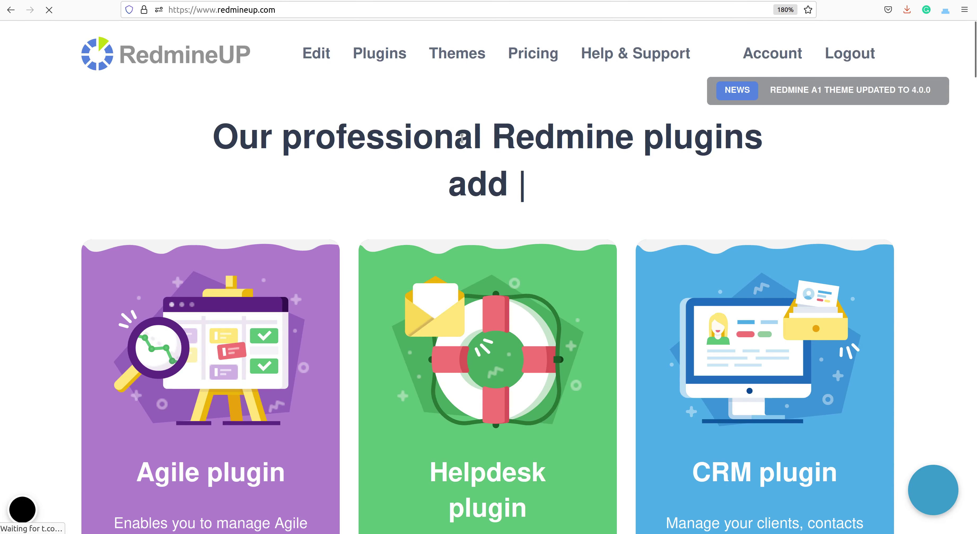
- Go to the Helpdesk plugin documentation and open its Macros help article
key(ctrl+f)
text(helpde)
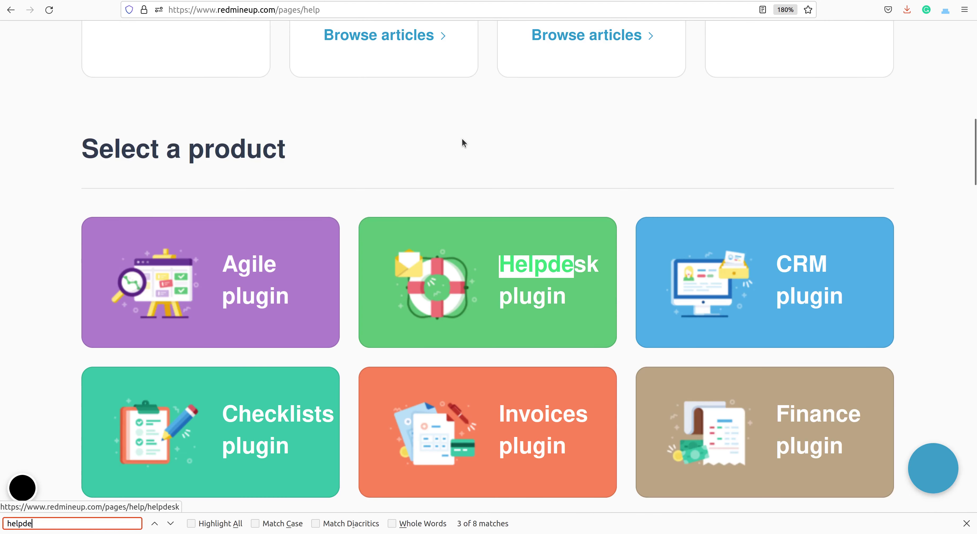
text(sk)
key(ctrl+Return)
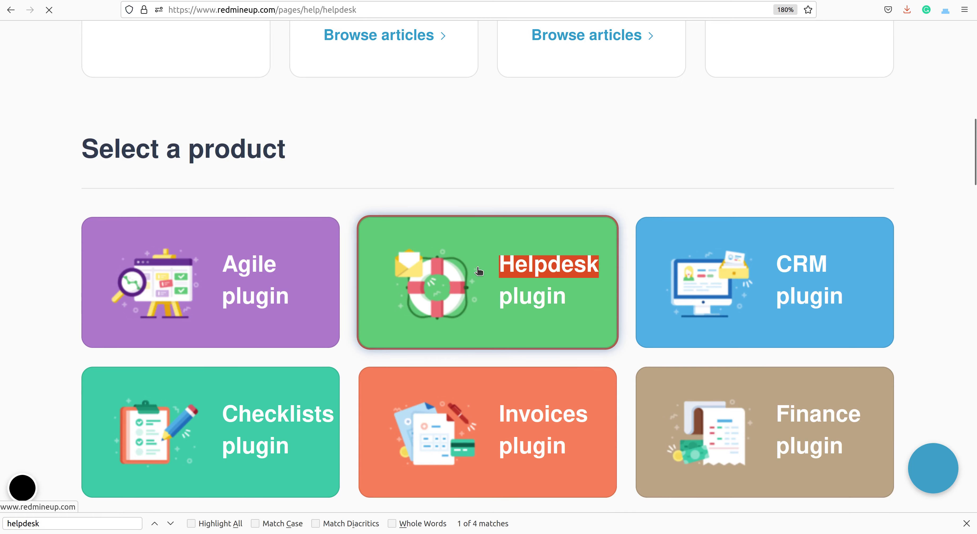
key(ctrl+f)
text(macr)
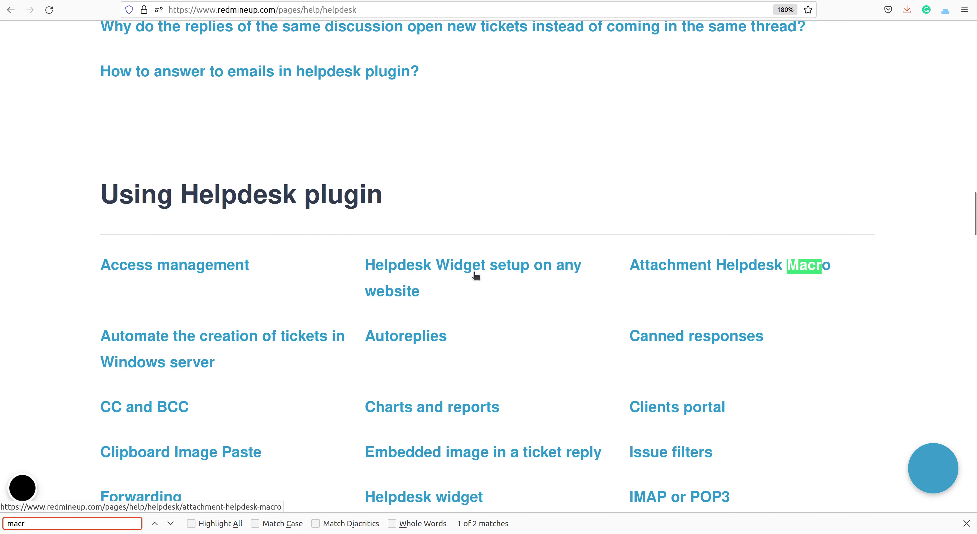
key(Return)
key(ctrl+Return)
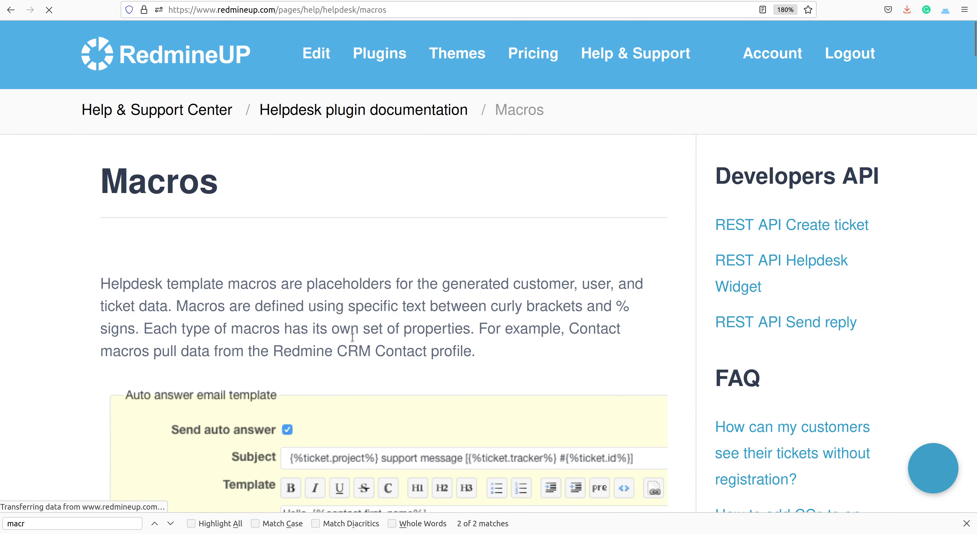
- Review the Contact macros such as {%contact.name%} and {%contact.last_name%}, then close the help tab
scroll(354, 341, down, 15)
scroll(352, 337, down, 10)
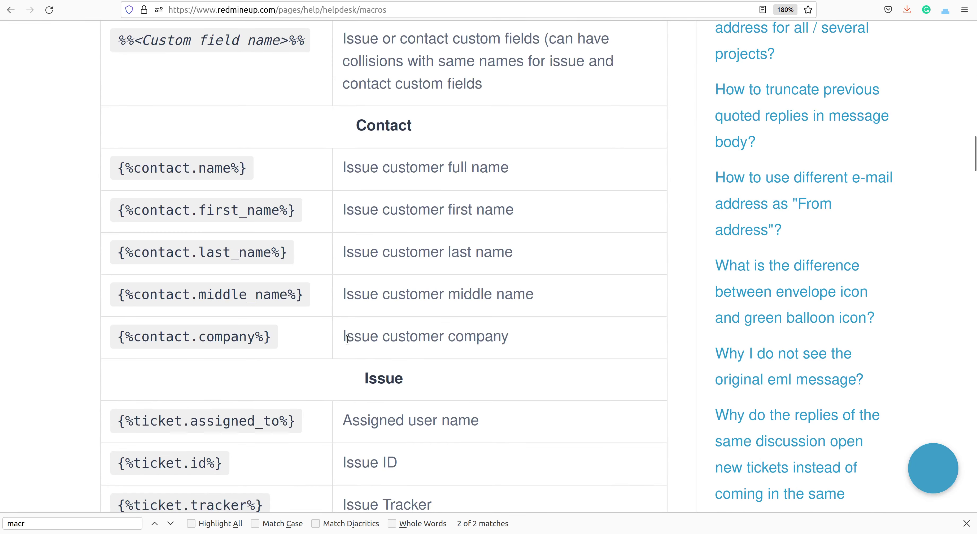
scroll(292, 369, down, 15)
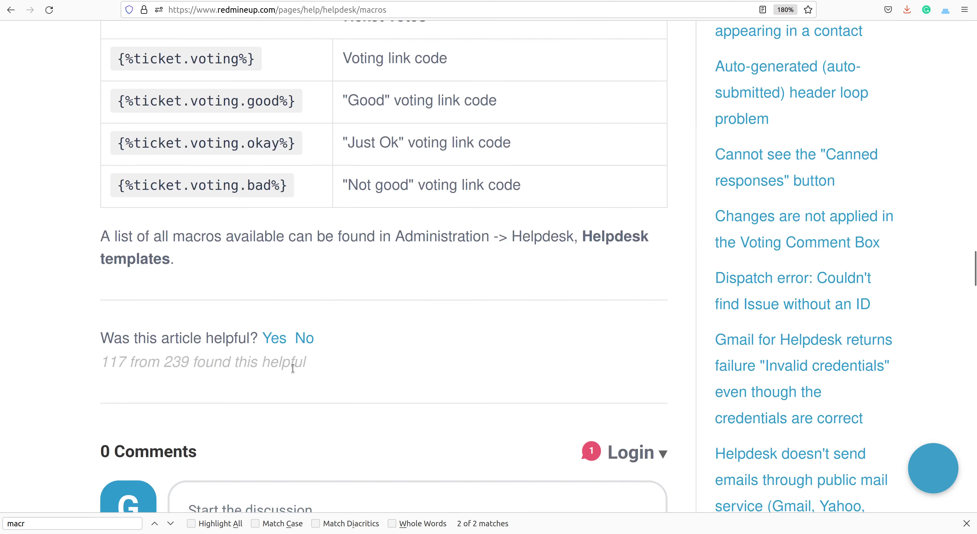
scroll(293, 368, up, 12)
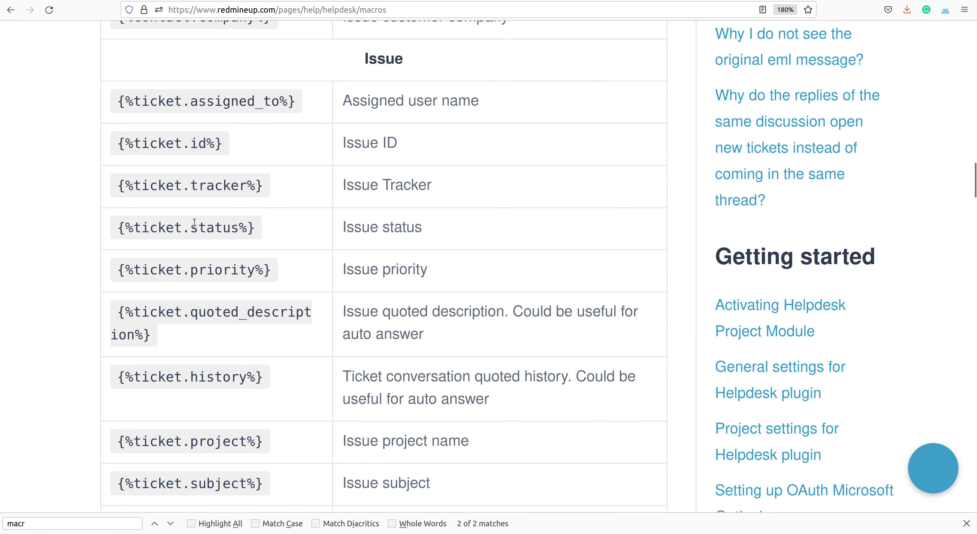
scroll(182, 149, up, 15)
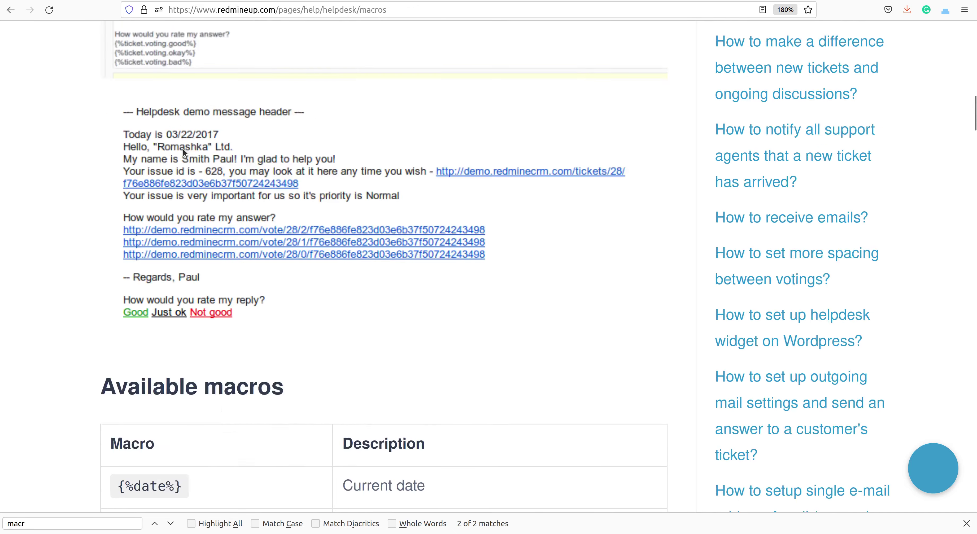
scroll(183, 150, down, 15)
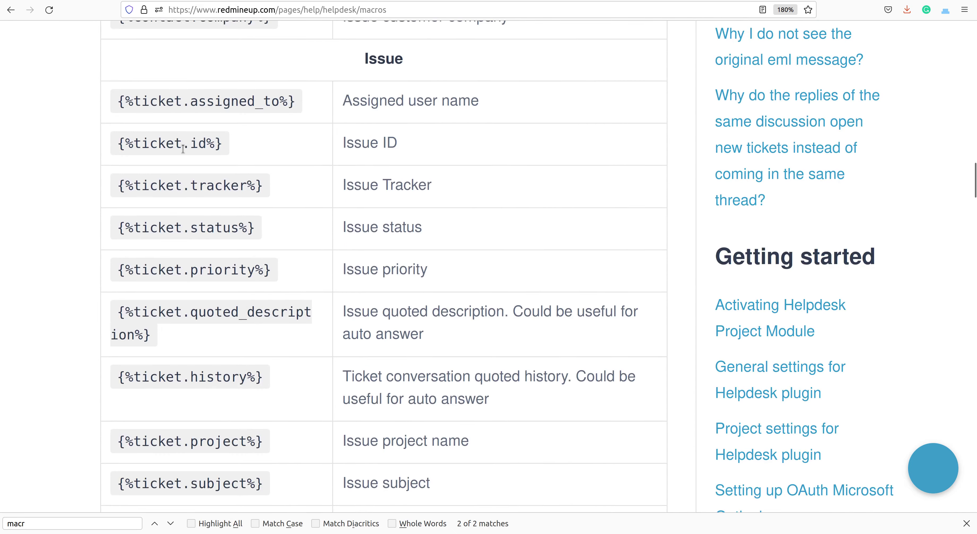
scroll(184, 149, up, 5)
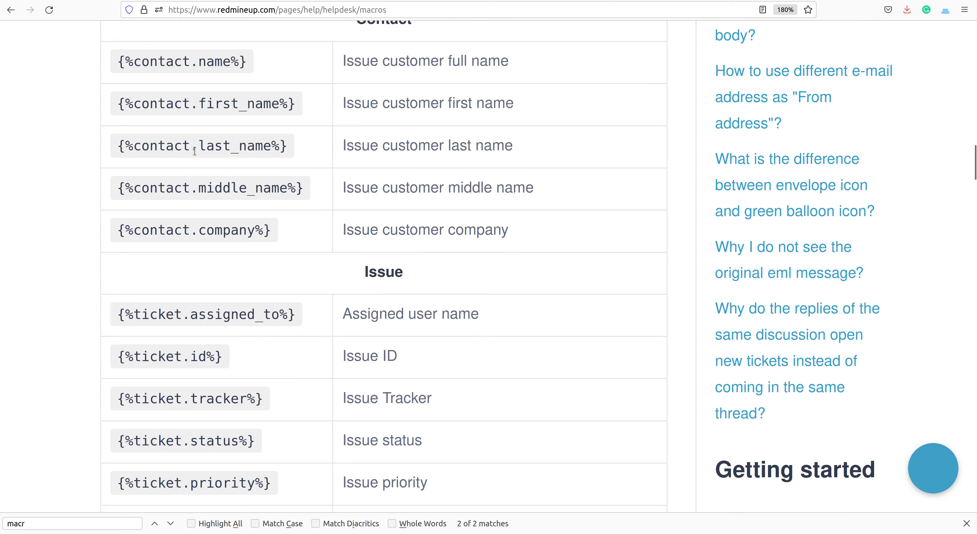
triple_click(195, 151)
triple_click(193, 67)
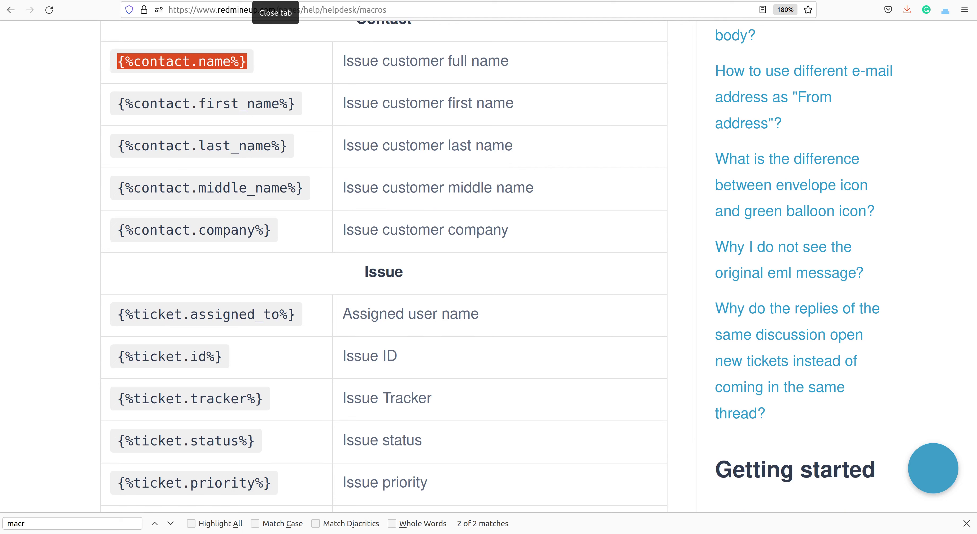
click(256, 1)
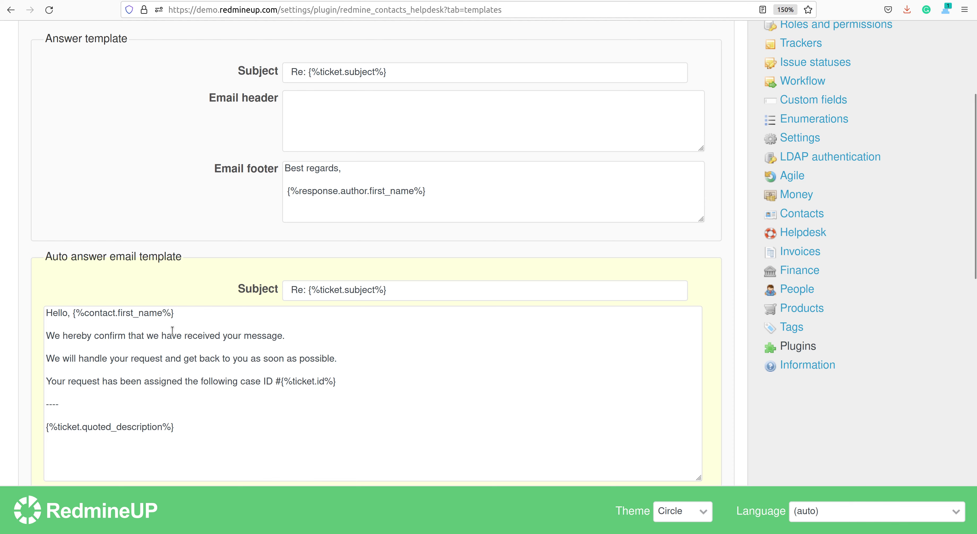
- Open the Redmine Helpdesk plugin demo project from the Projects list and go to its Settings
scroll(172, 331, up, 5)
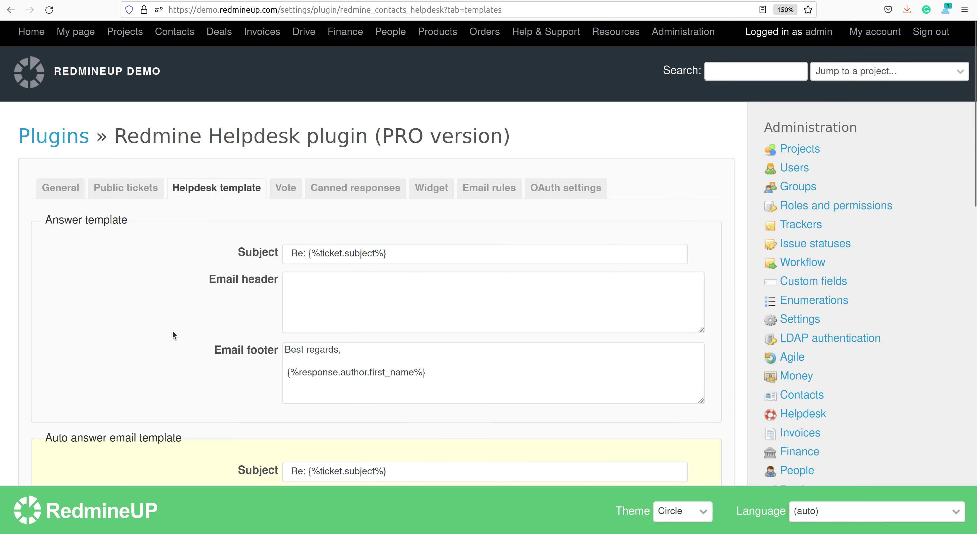
click(129, 35)
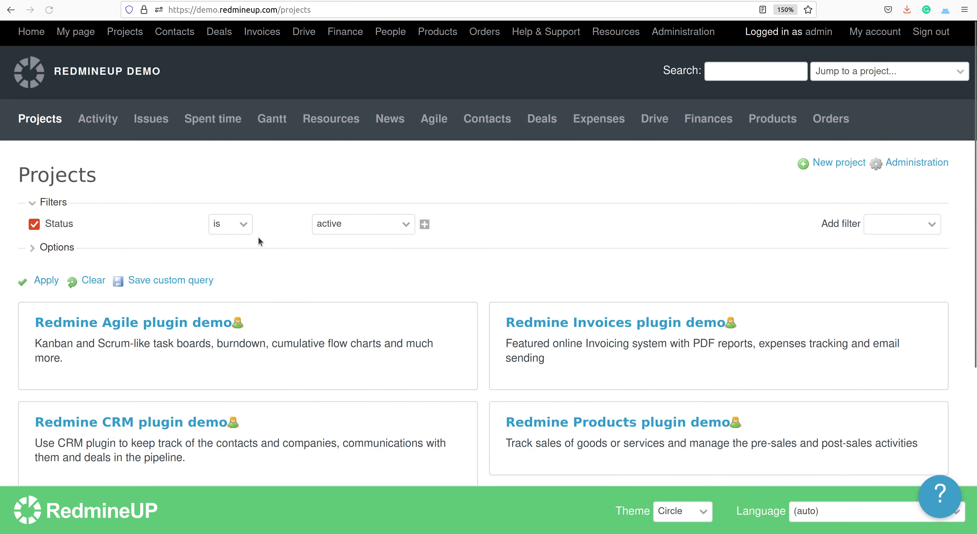
scroll(257, 236, down, 2)
scroll(258, 235, down, 2)
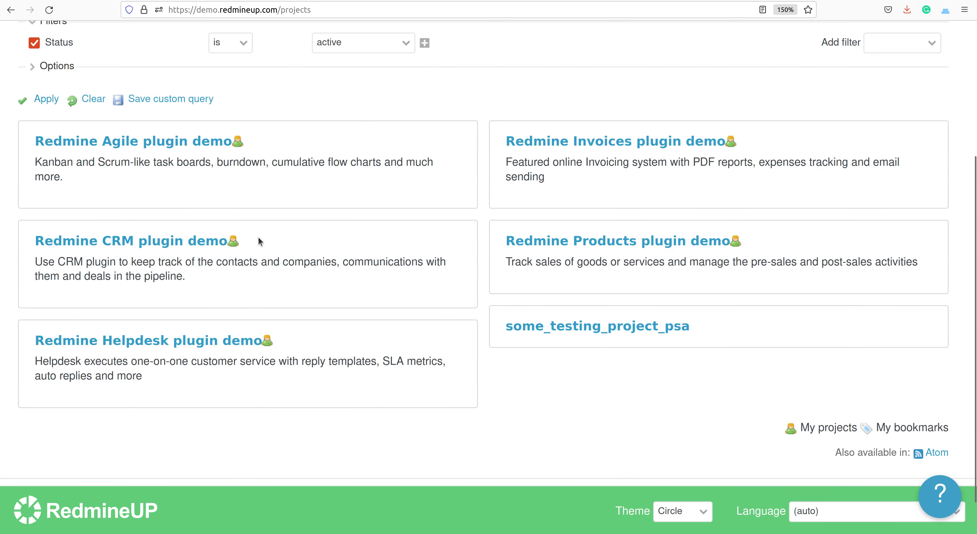
click(157, 341)
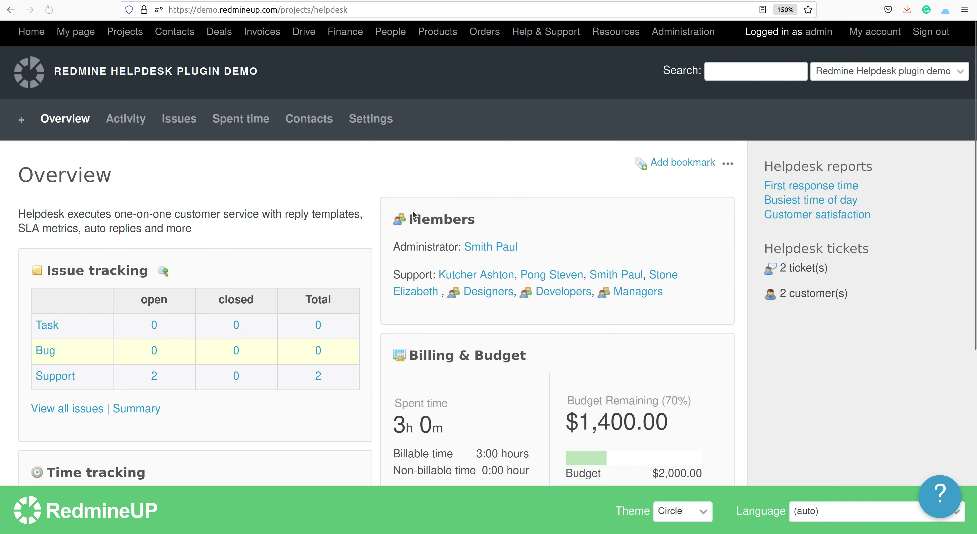
click(378, 122)
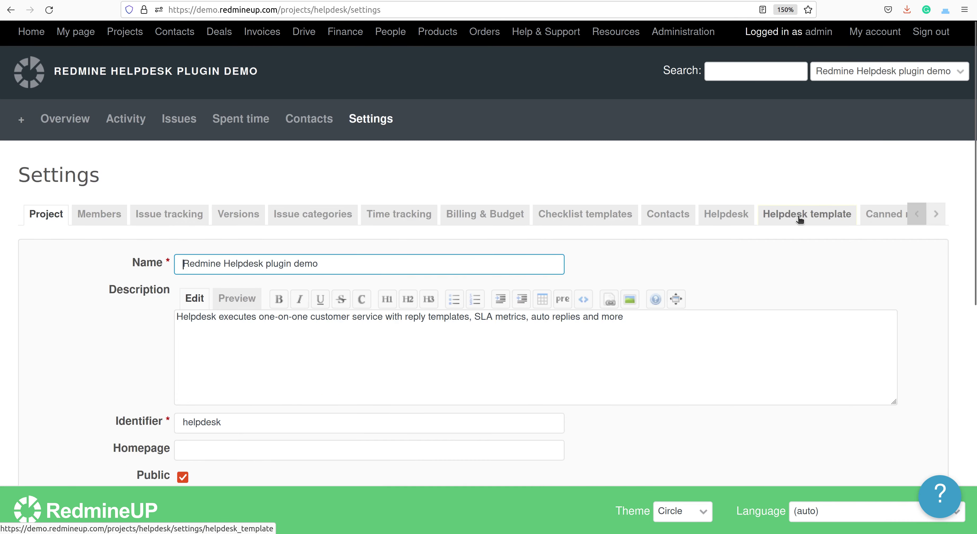
- Show the Helpdesk template settings down to the Auto answer email template's subject and text
click(787, 223)
scroll(724, 274, down, 5)
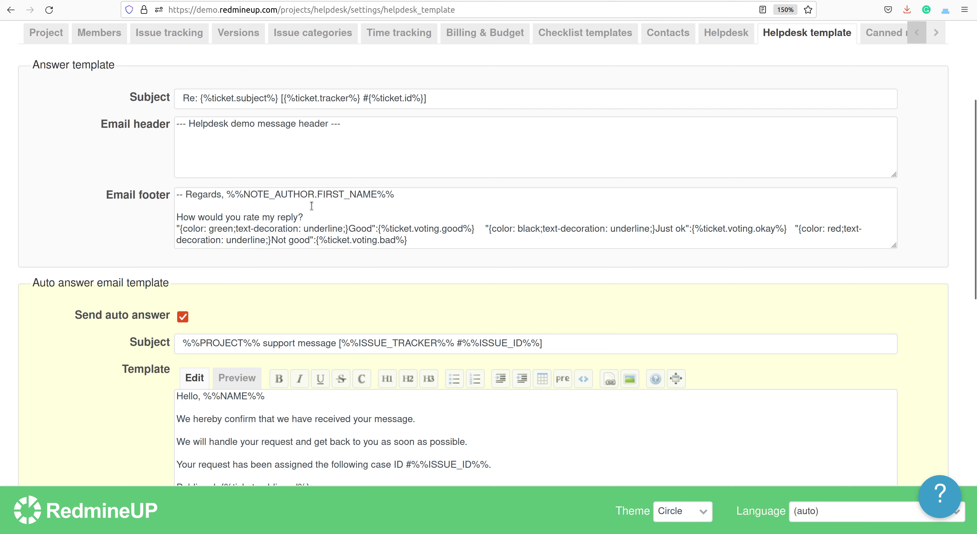
scroll(202, 430, down, 3)
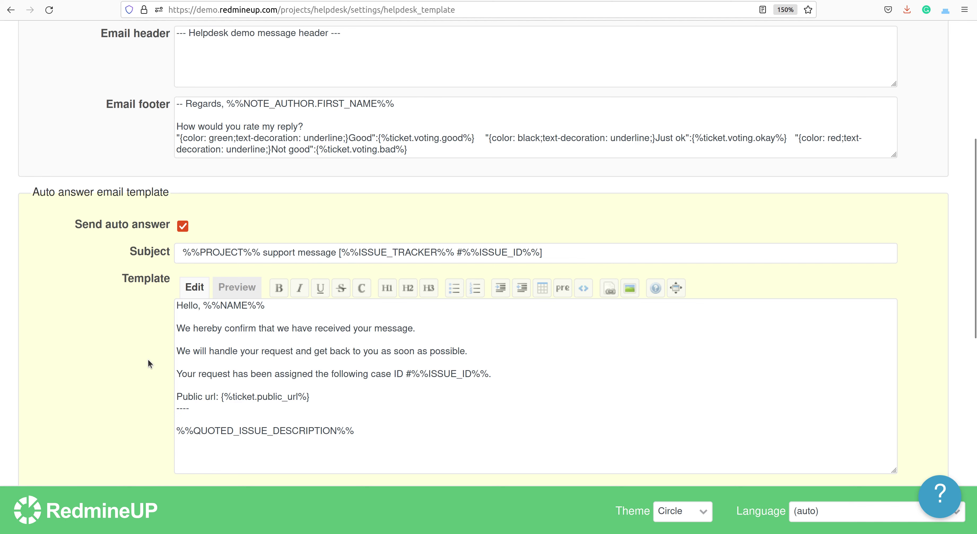
scroll(94, 410, down, 4)
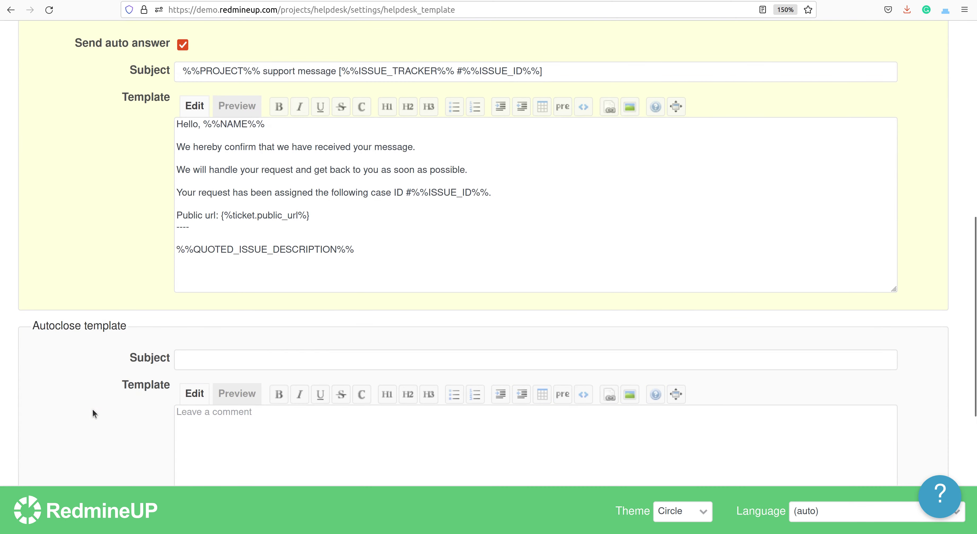
scroll(95, 412, up, 4)
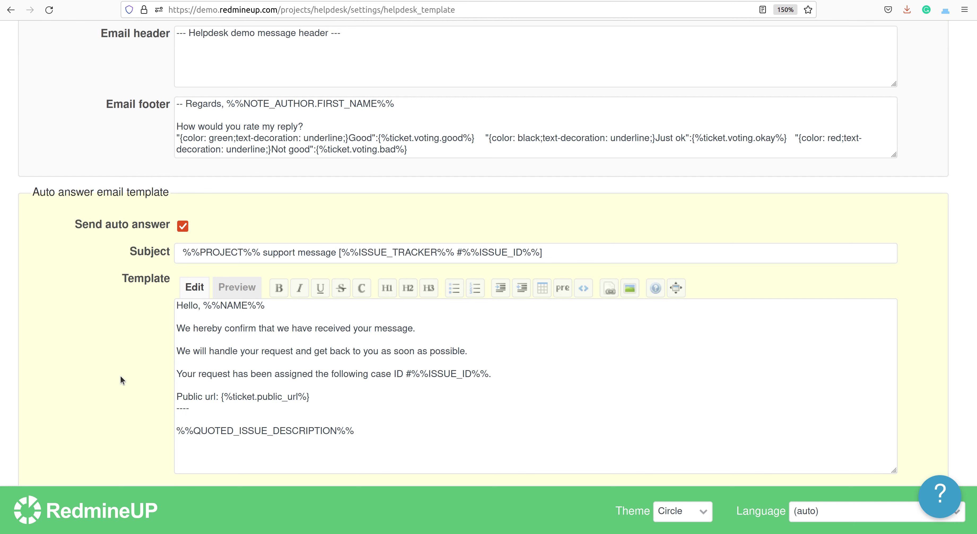
scroll(120, 376, down, 10)
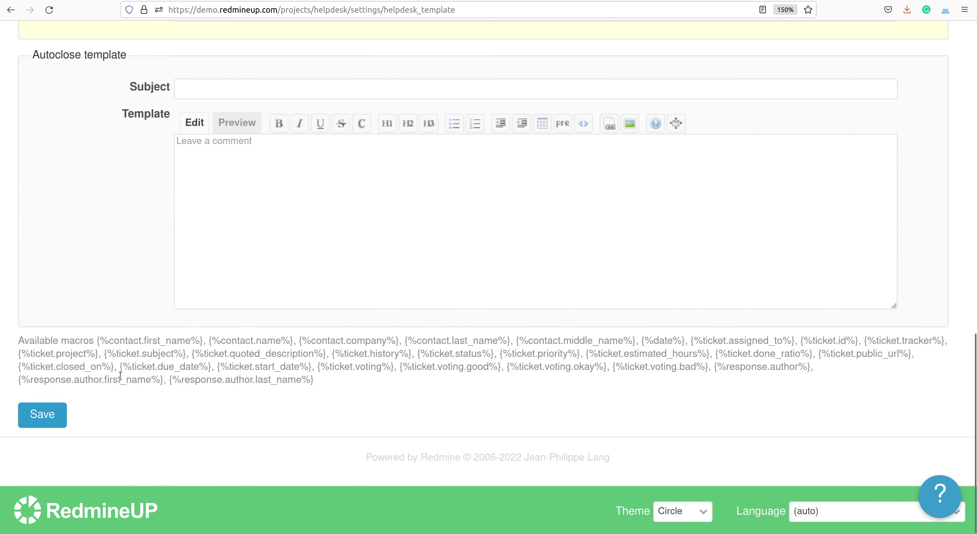
scroll(120, 376, up, 10)
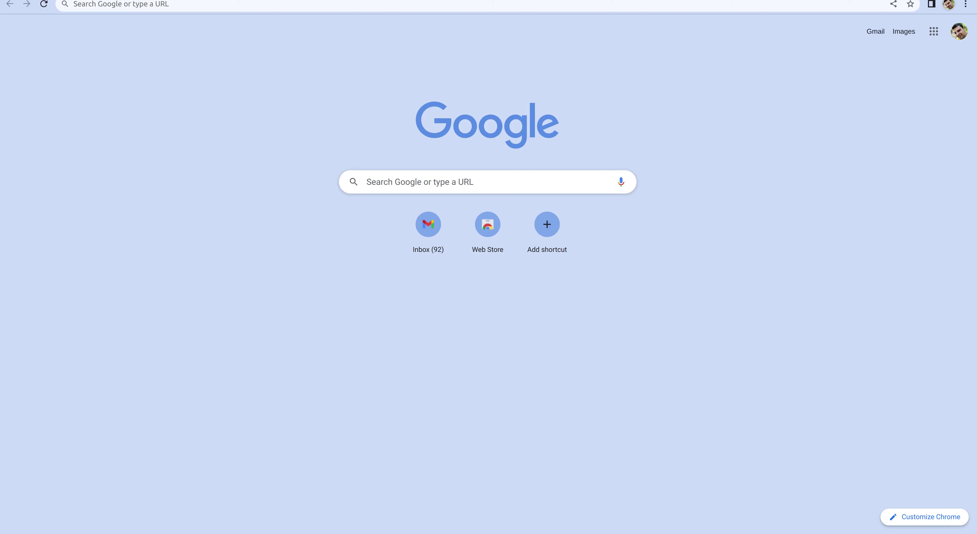
- Open Gmail and address a new message to the demo helpdesk address
click(145, 4)
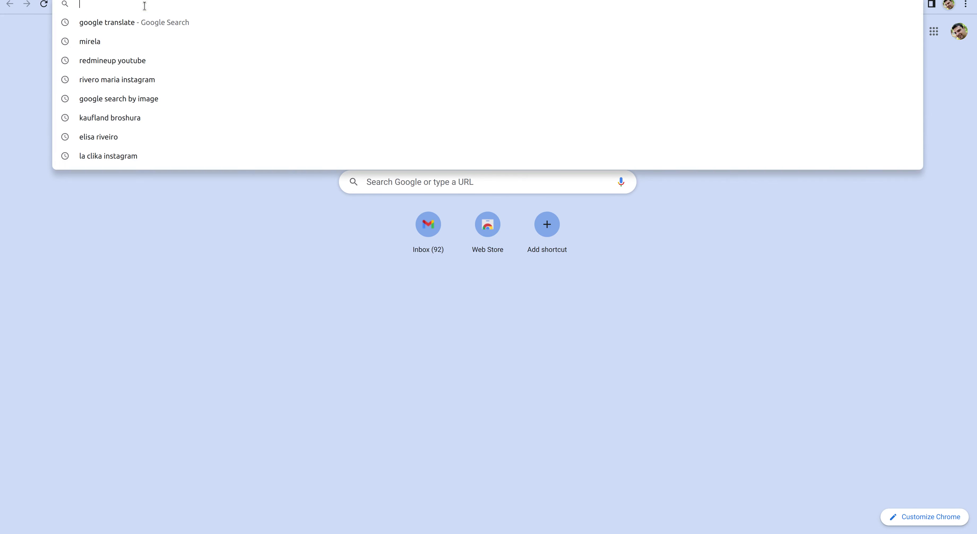
click(722, 221)
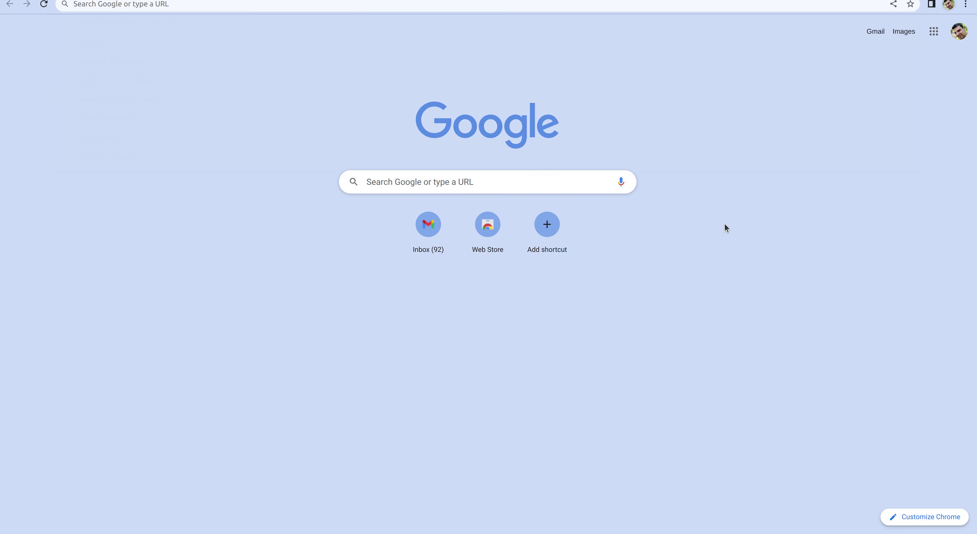
click(876, 32)
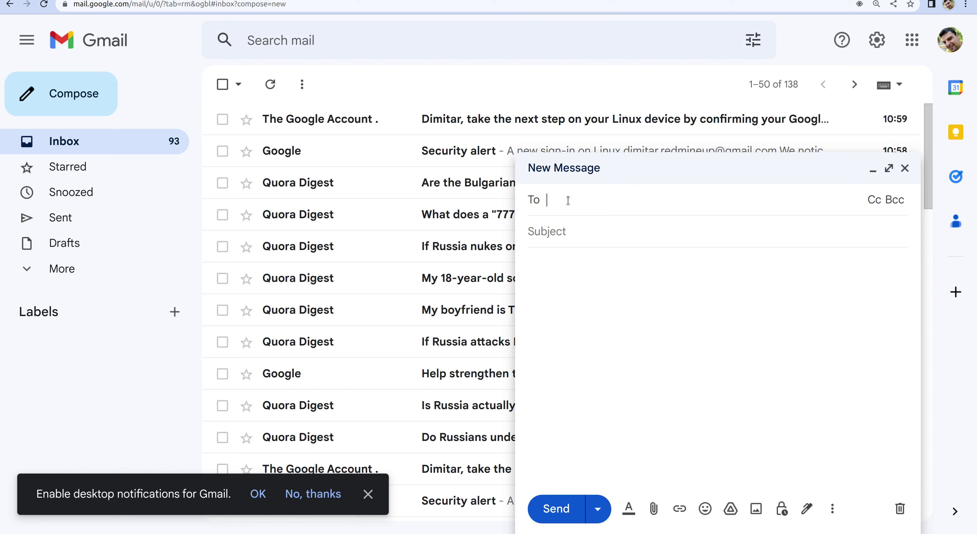
text(demo)
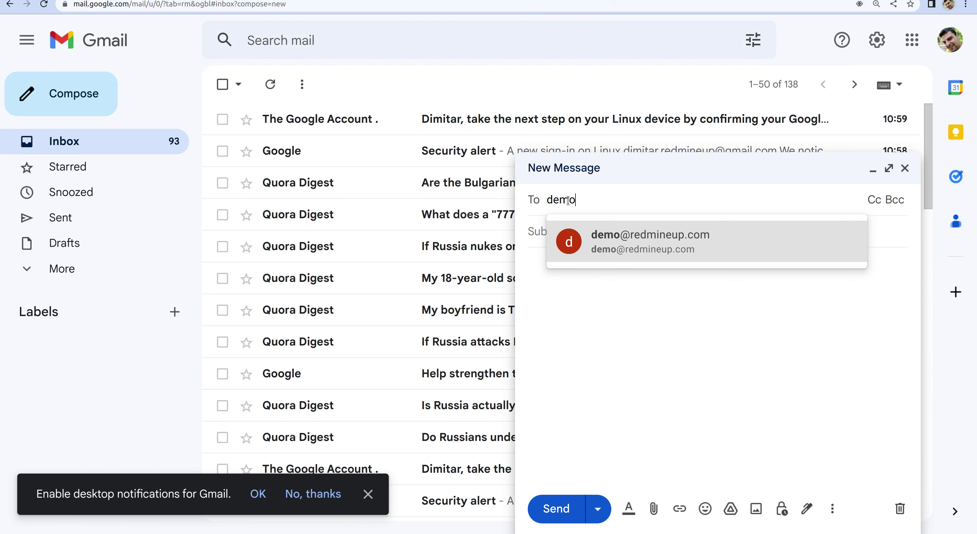
click(624, 235)
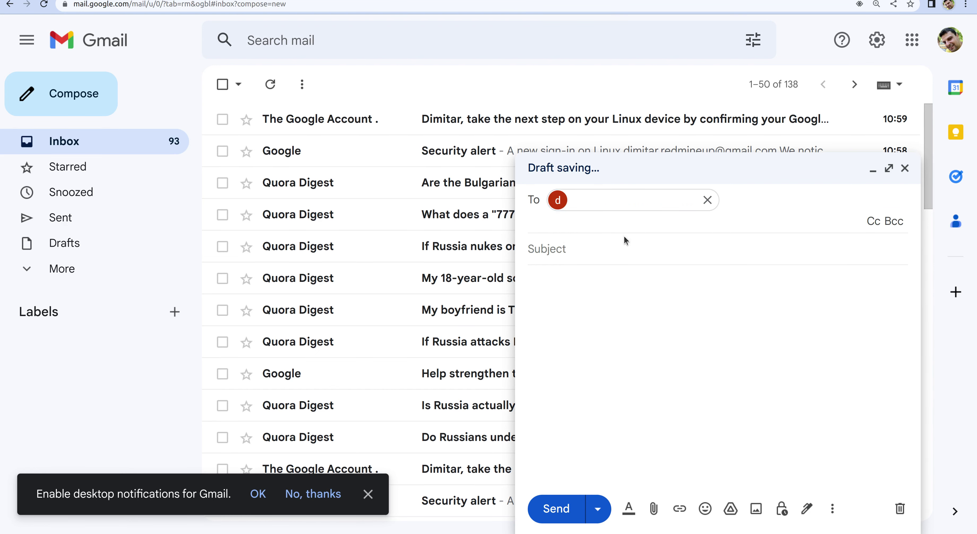
- Send it with subject 'Testing the Helpdesk autoanswer feature' and a body asking about autoanswer, signed with the sender's name
click(589, 253)
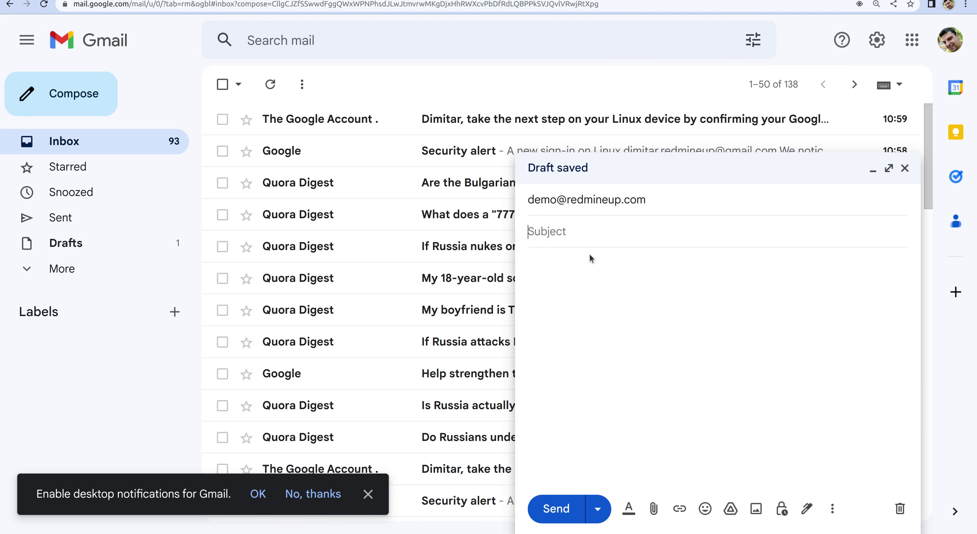
text(Testing the Helpdesk autoa)
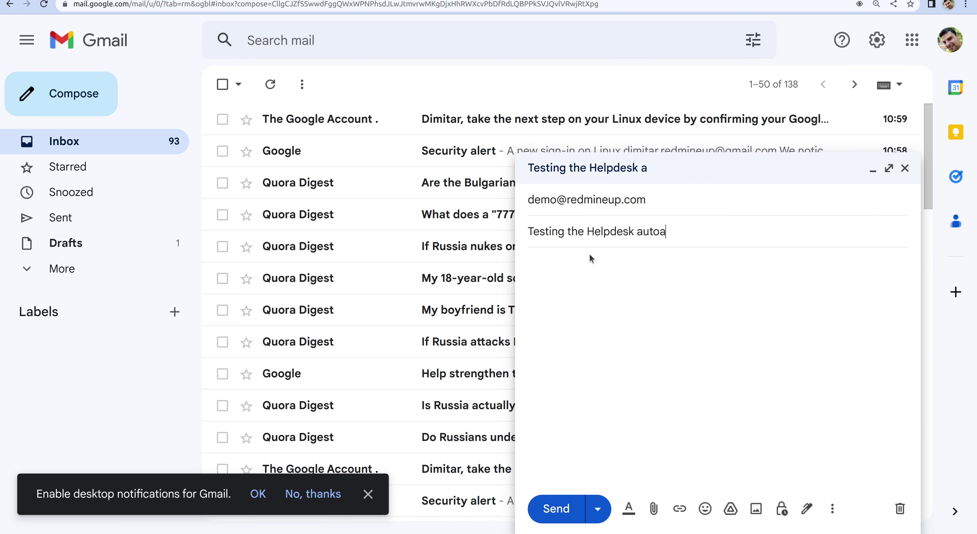
text(nswer feature)
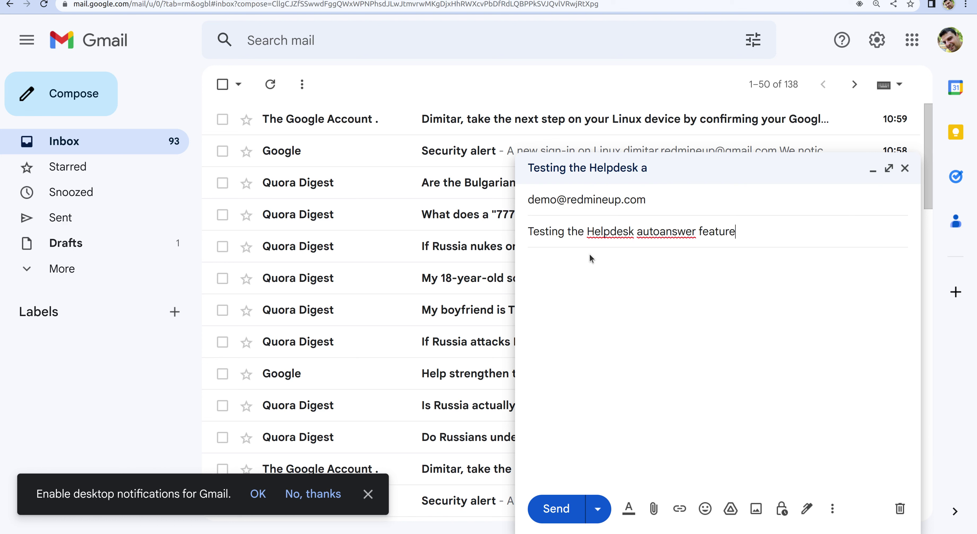
click(590, 287)
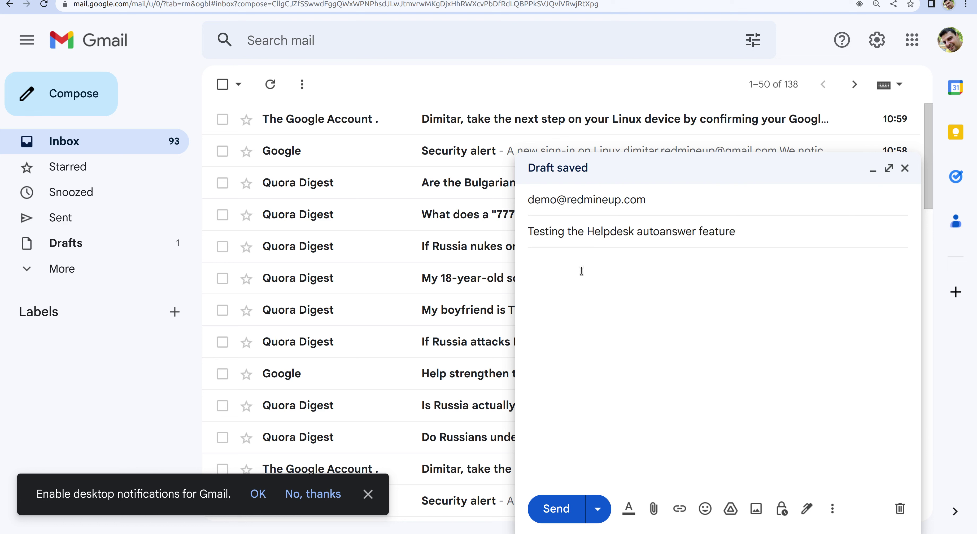
text(Hi suppor team,)
key(Return)
text(I would li)
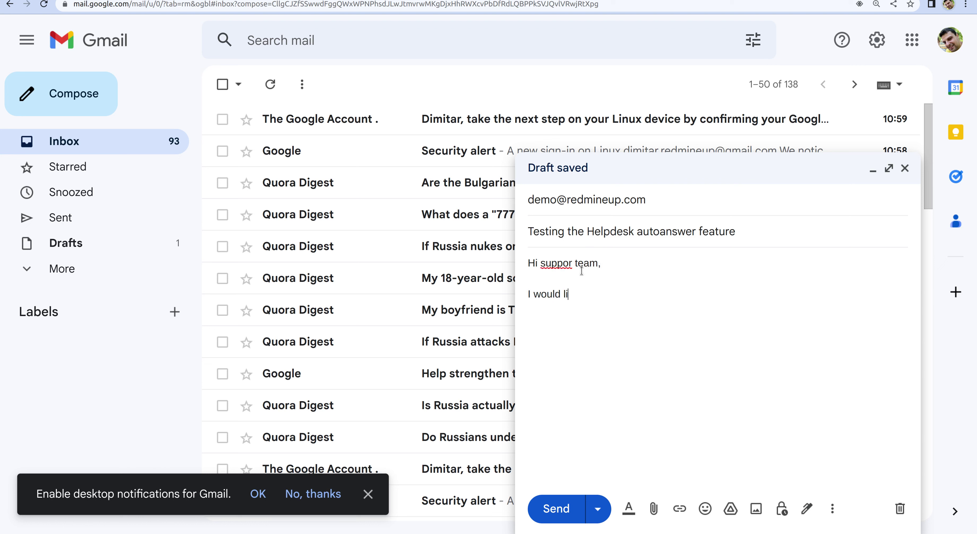
text(ke to know more about your)
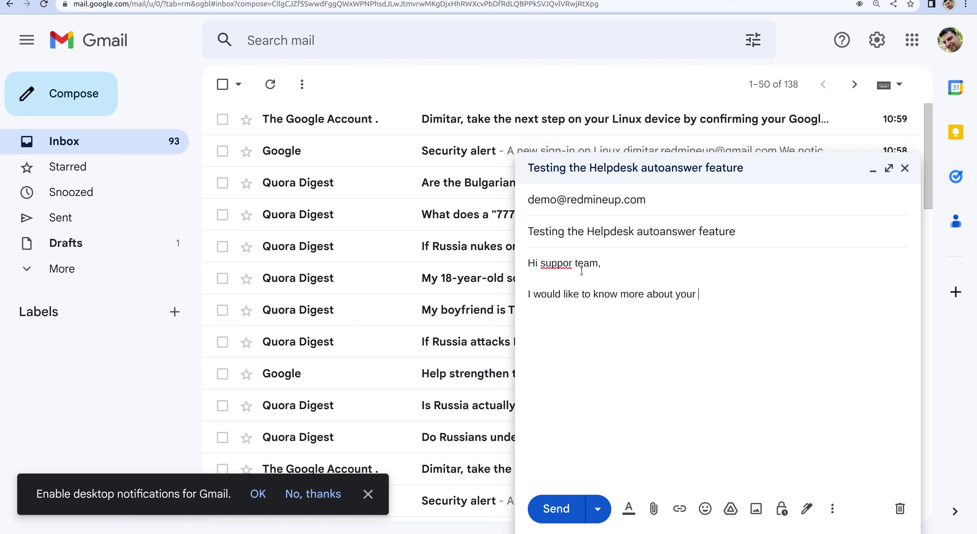
text( autoanswer feature. Please he)
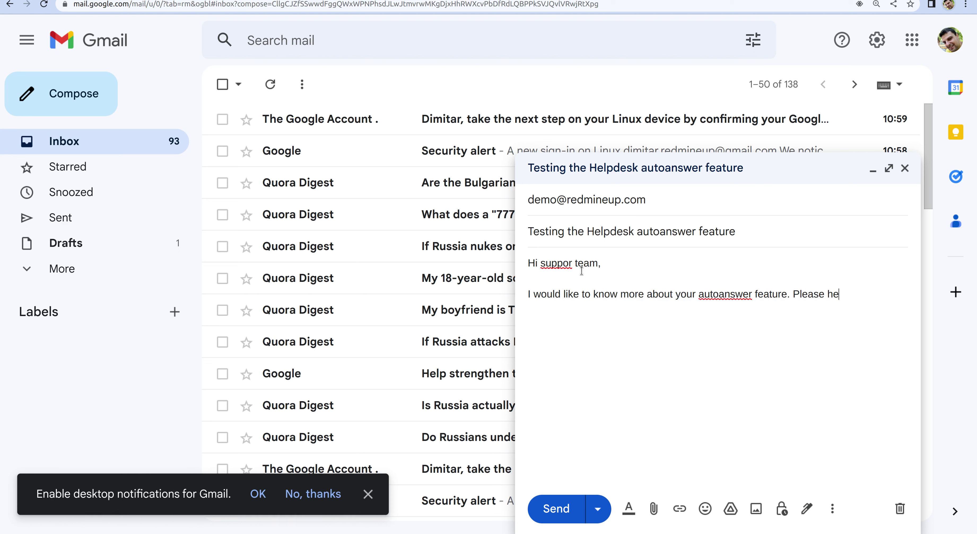
text(lp me. )
text(Best Regards,)
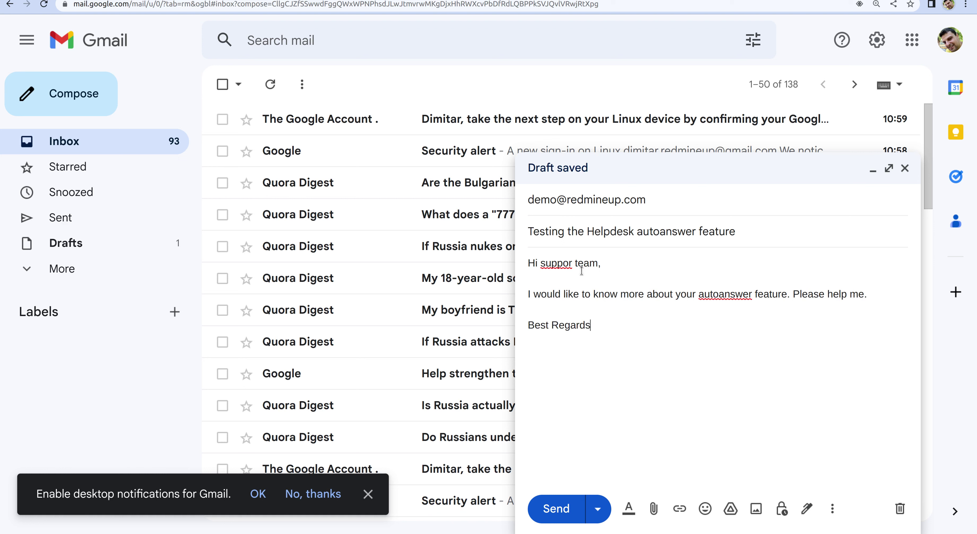
key(Return)
text(Dimitar)
click(555, 515)
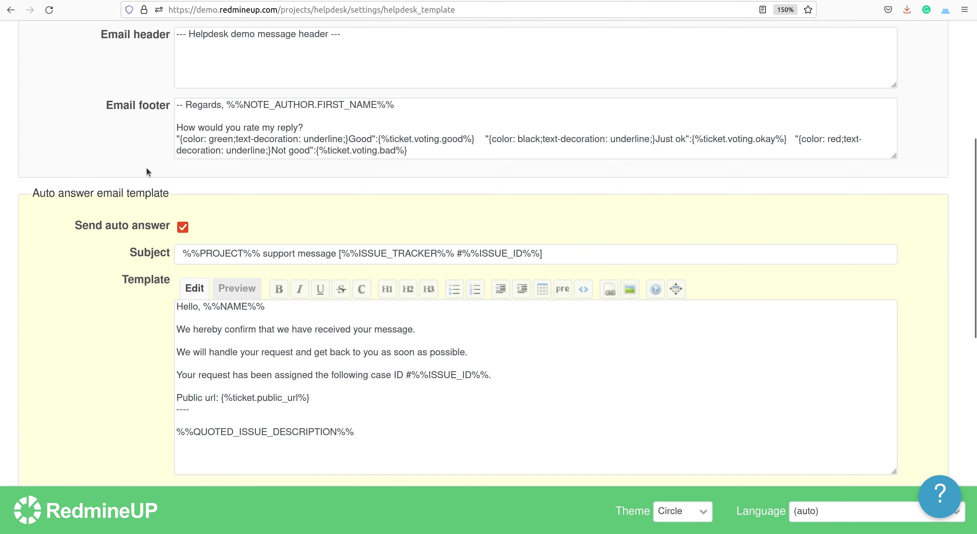
- Run Get mail in the project's Helpdesk settings twice until 'Processed 1 email(s)' is reported
scroll(146, 167, up, 5)
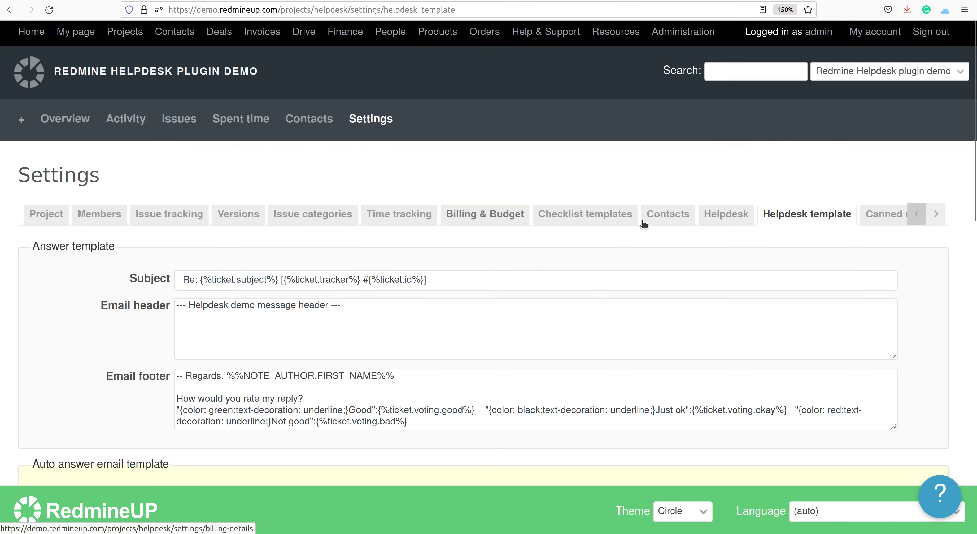
click(727, 220)
scroll(640, 300, down, 3)
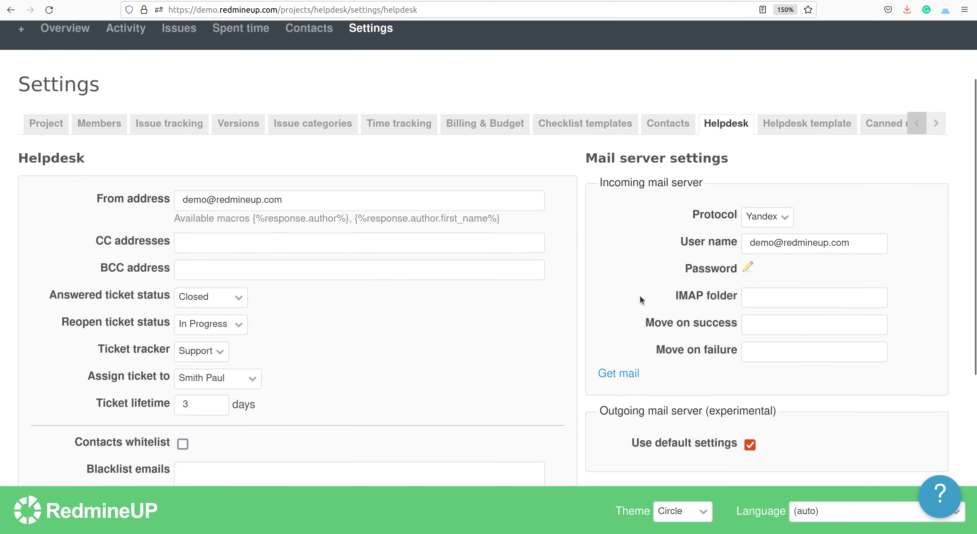
click(603, 373)
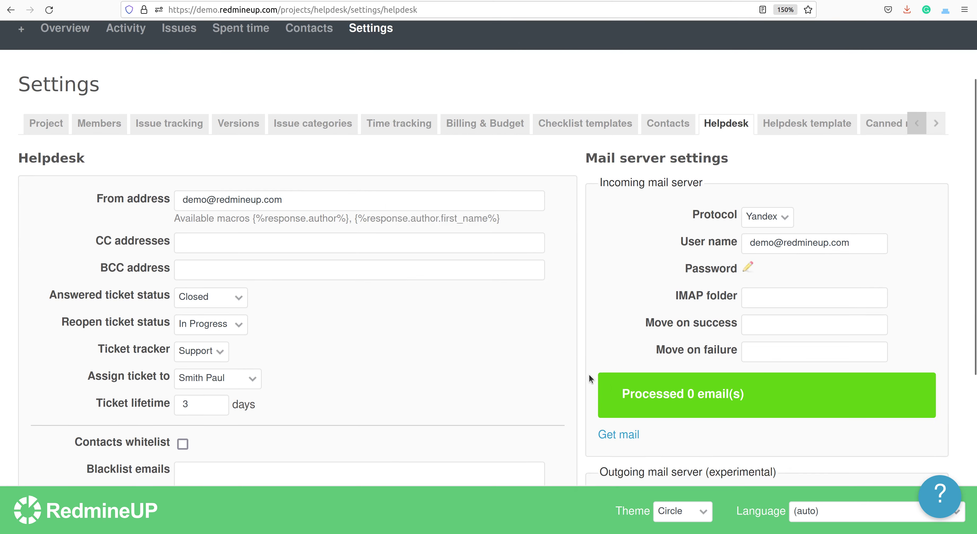
click(608, 430)
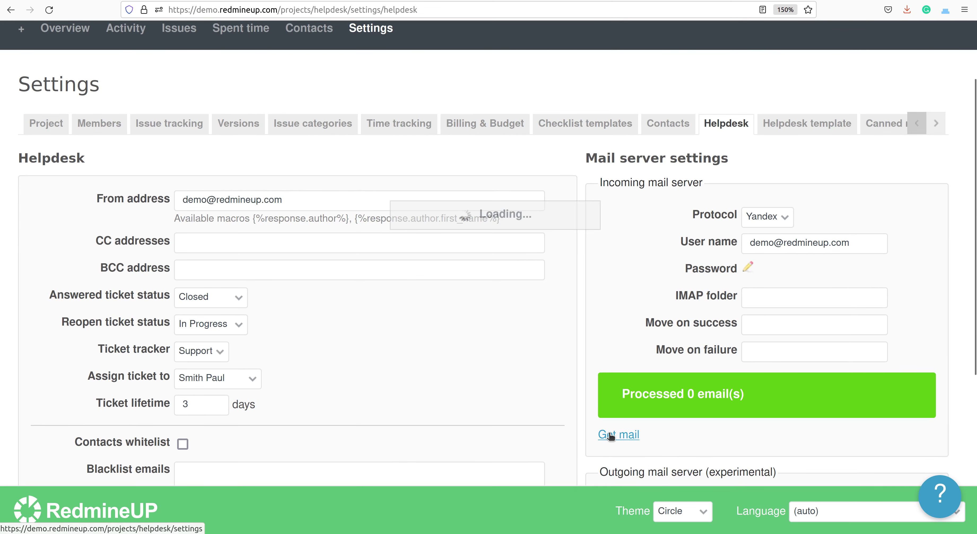
scroll(564, 431, down, 5)
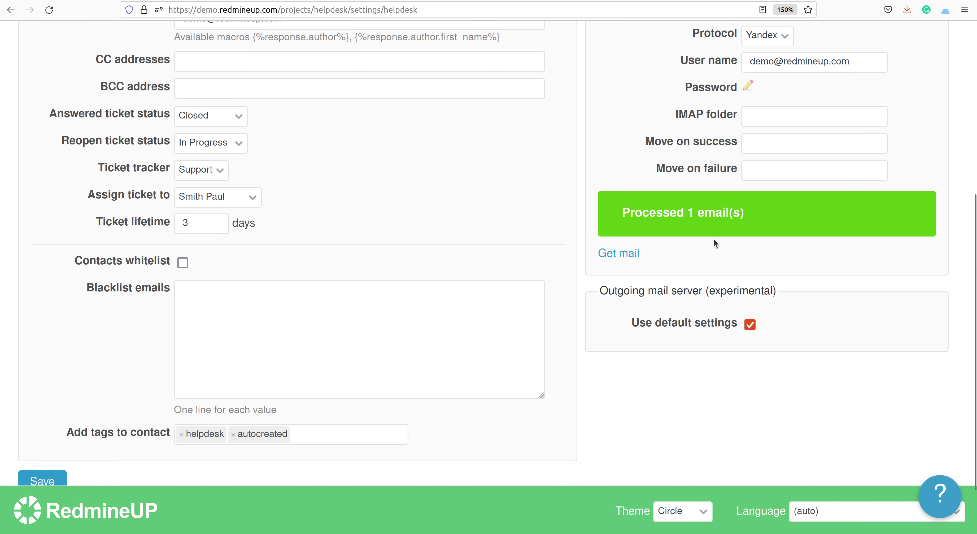
triple_click(700, 216)
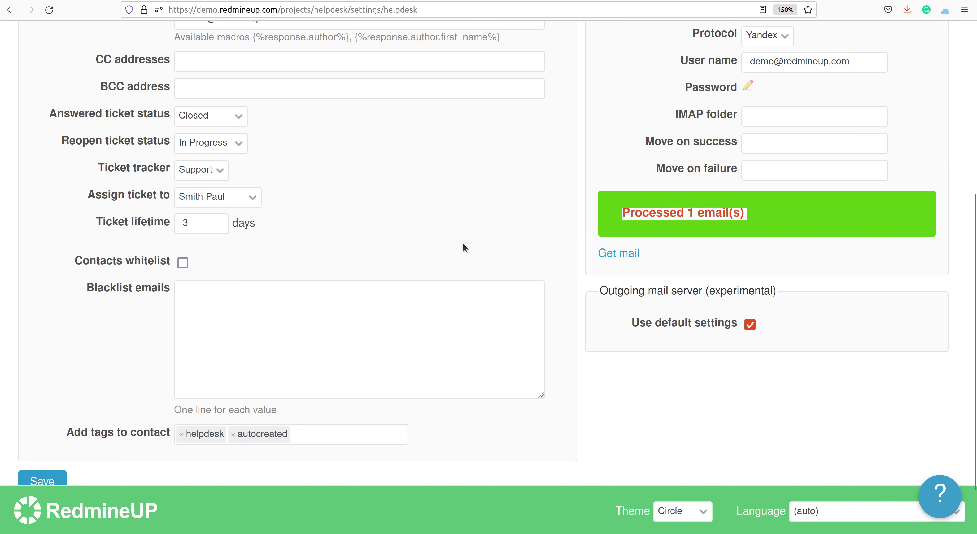
scroll(430, 239, up, 6)
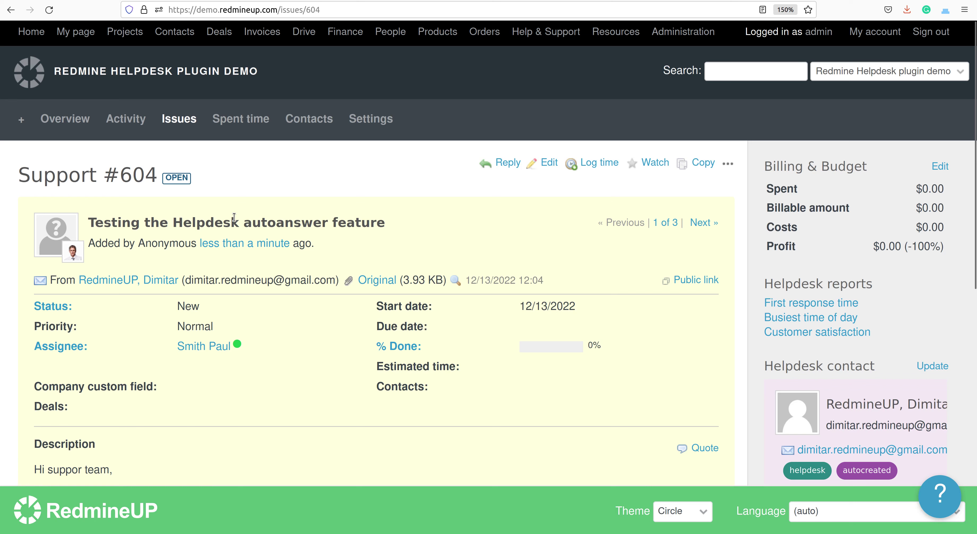
- Highlight ticket #604's subject words 'autoanswer feature' and sender e-mail address, then switch to Gmail
double_click(310, 218)
drag(310, 218, 344, 220)
scroll(317, 316, down, 3)
scroll(317, 316, down, 1)
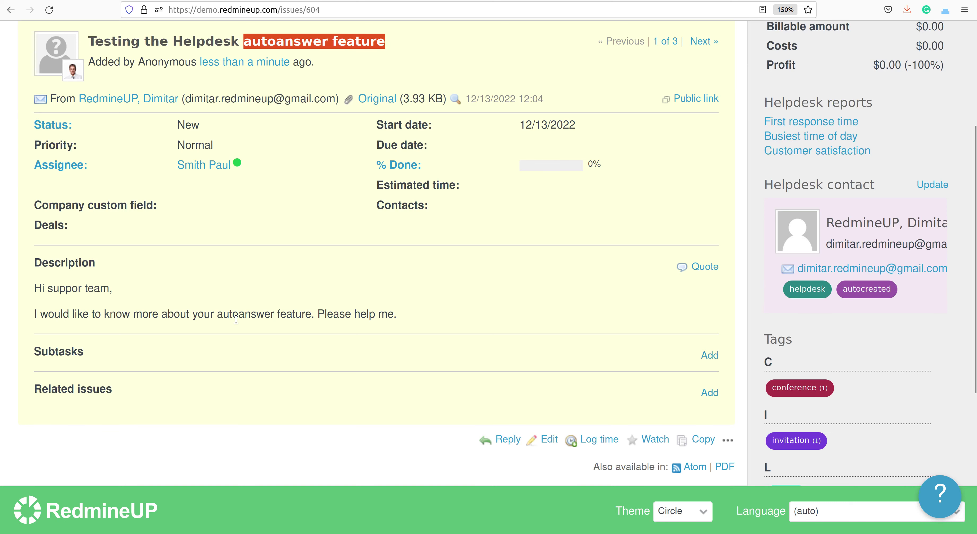
scroll(236, 319, up, 2)
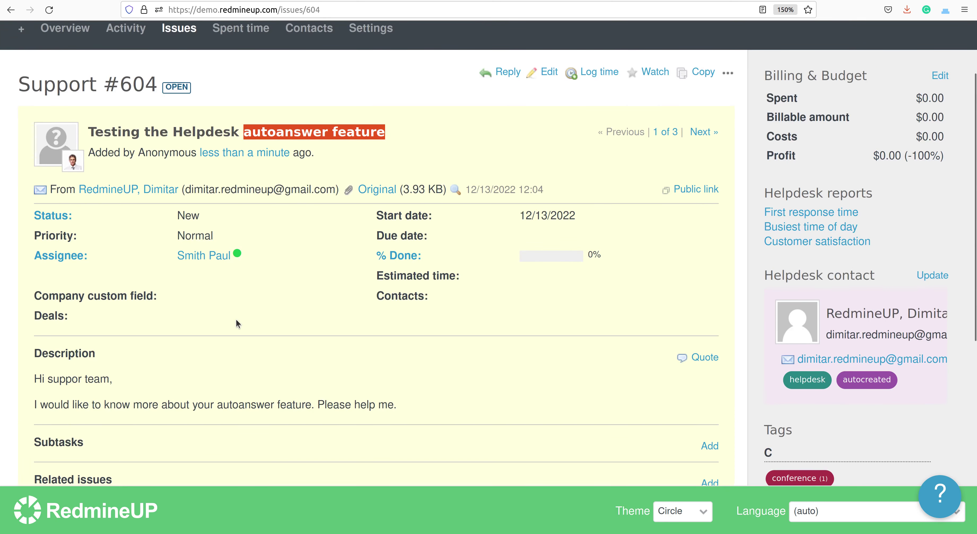
click(200, 190)
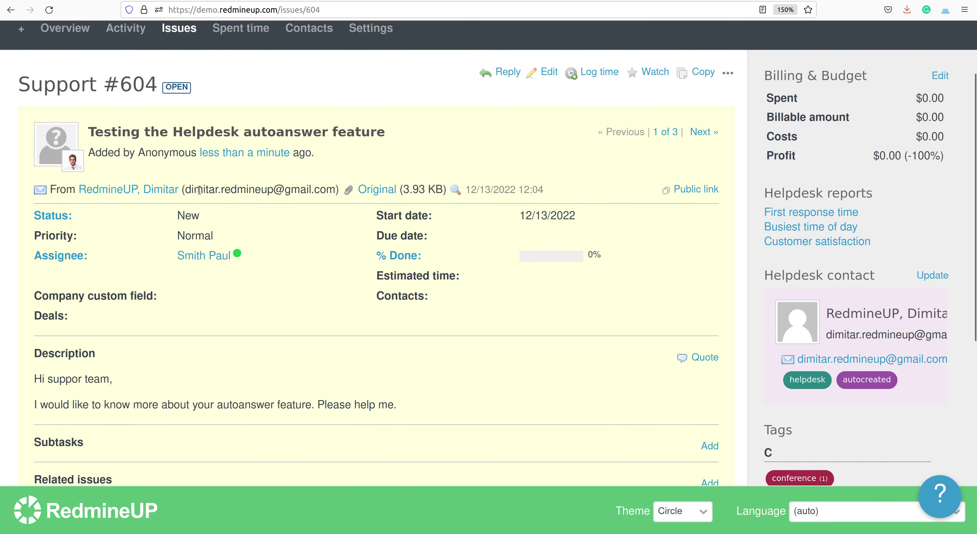
drag(199, 189, 336, 189)
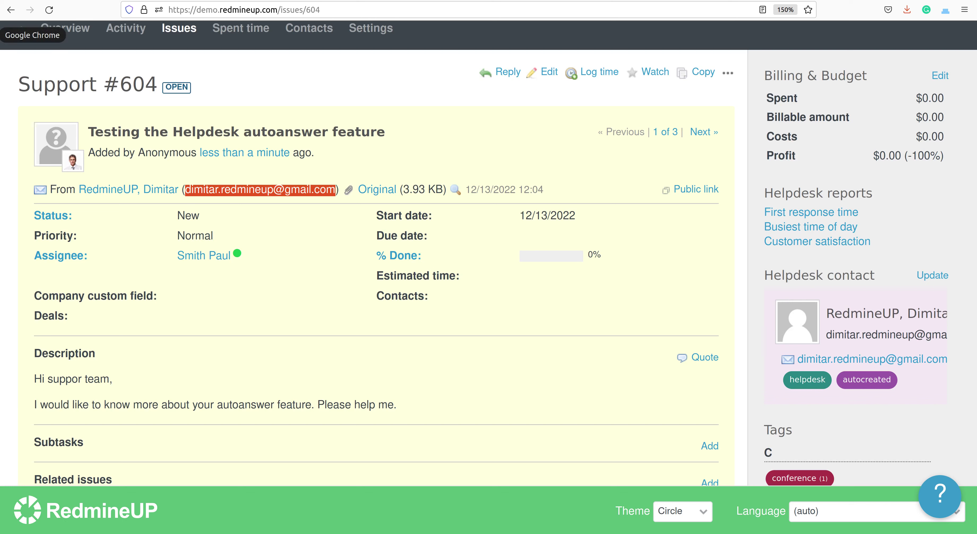
key(alt+Tab)
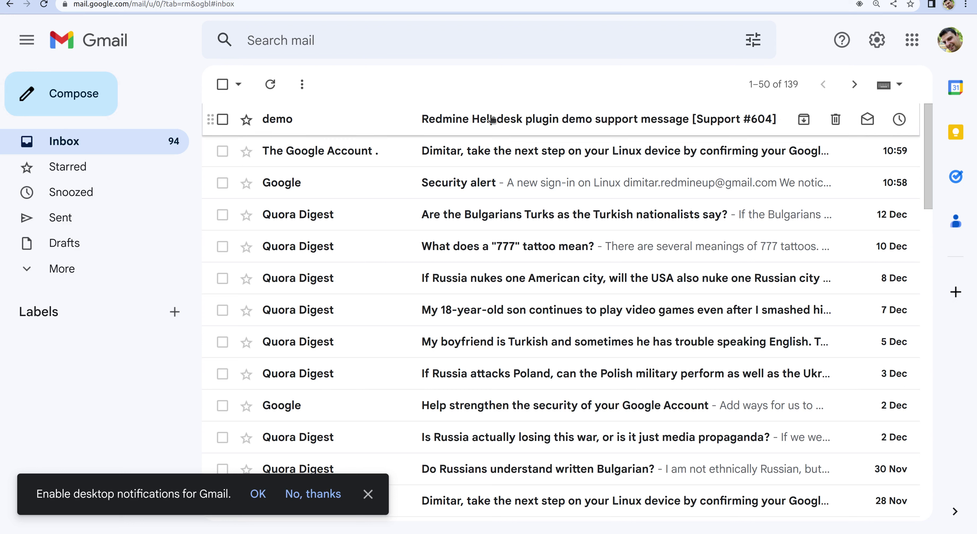
- Open the '[Support #604]' auto-reply email and compare its case ID with Redmine ticket 604
click(672, 125)
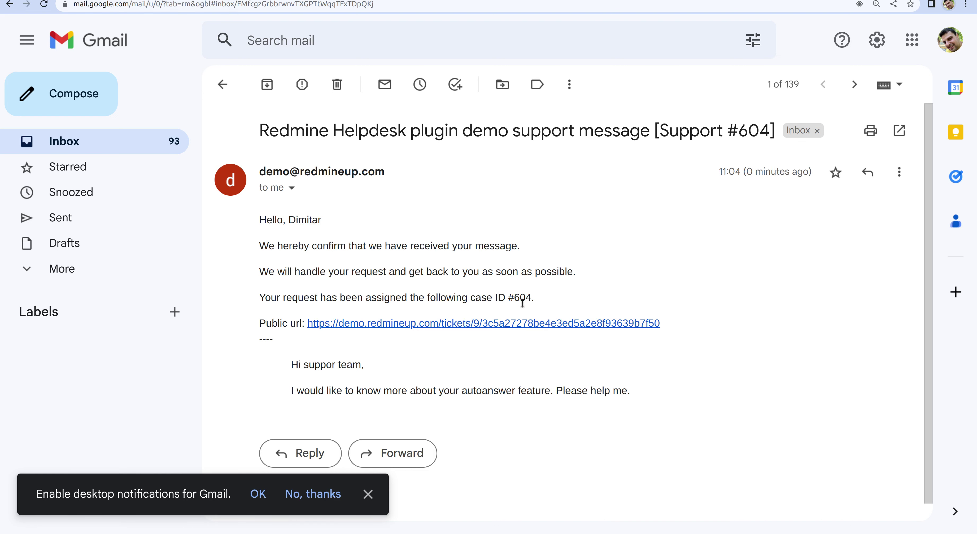
key(alt+Tab)
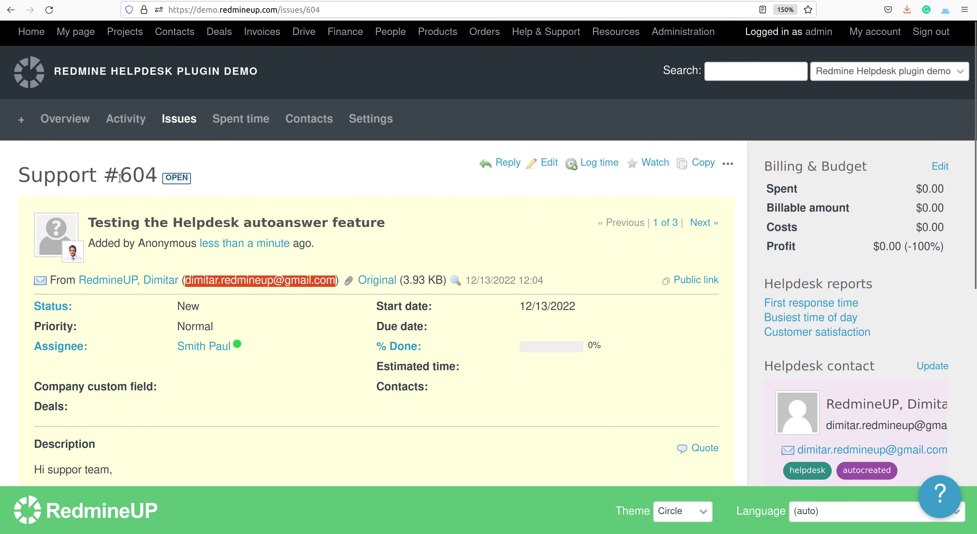
double_click(139, 176)
key(alt+Tab)
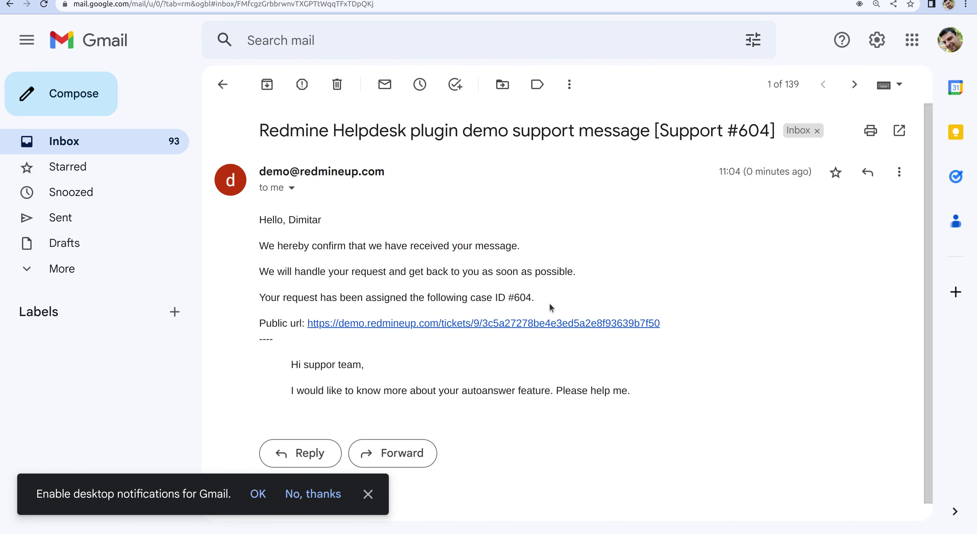
key(alt+Tab)
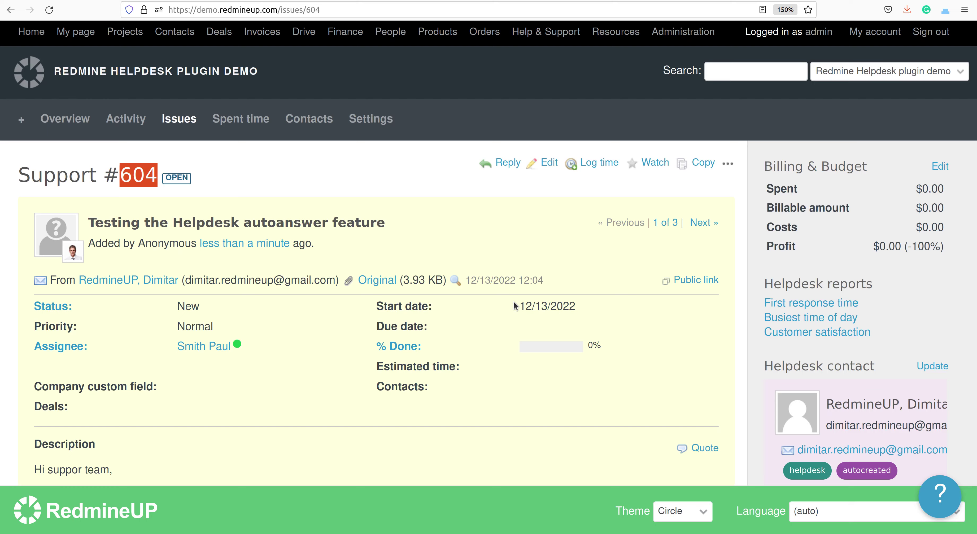
- Compare the project's Auto answer email template with the #604 auto-reply shown in Gmail
click(370, 119)
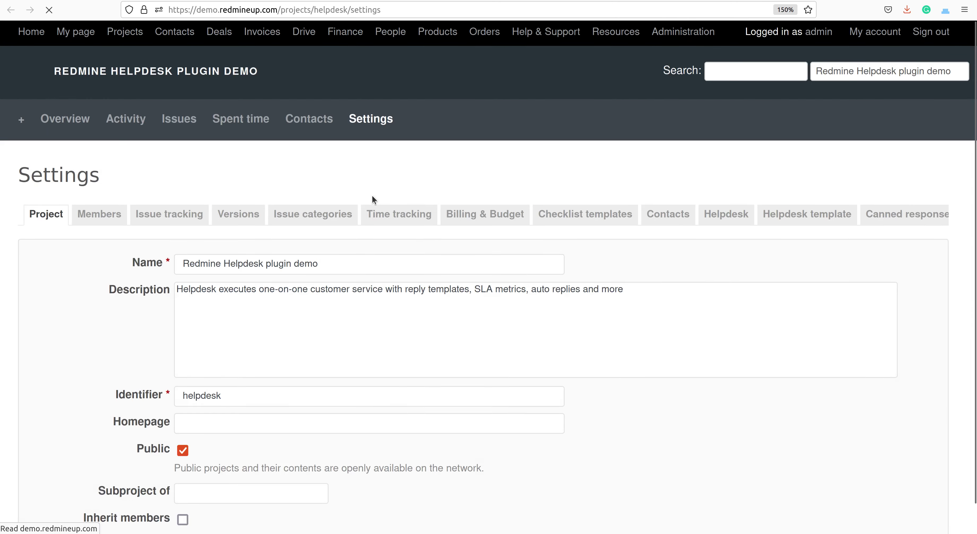
scroll(745, 273, down, 10)
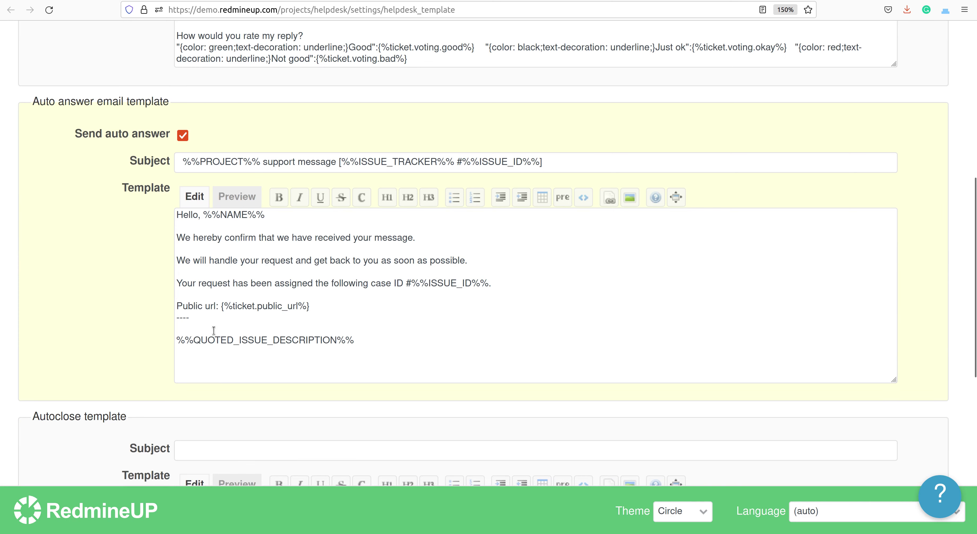
scroll(250, 335, up, 8)
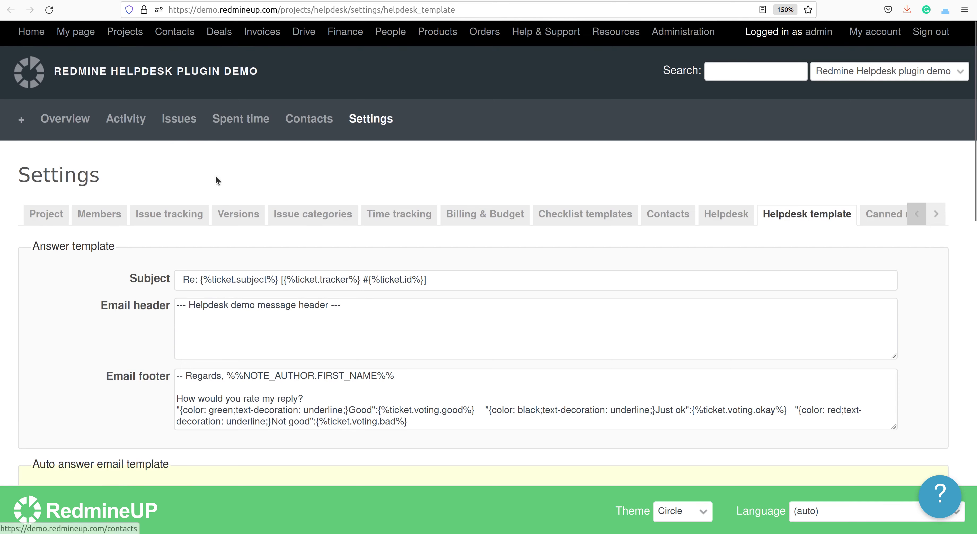
key(alt+Left)
key(alt+Tab)
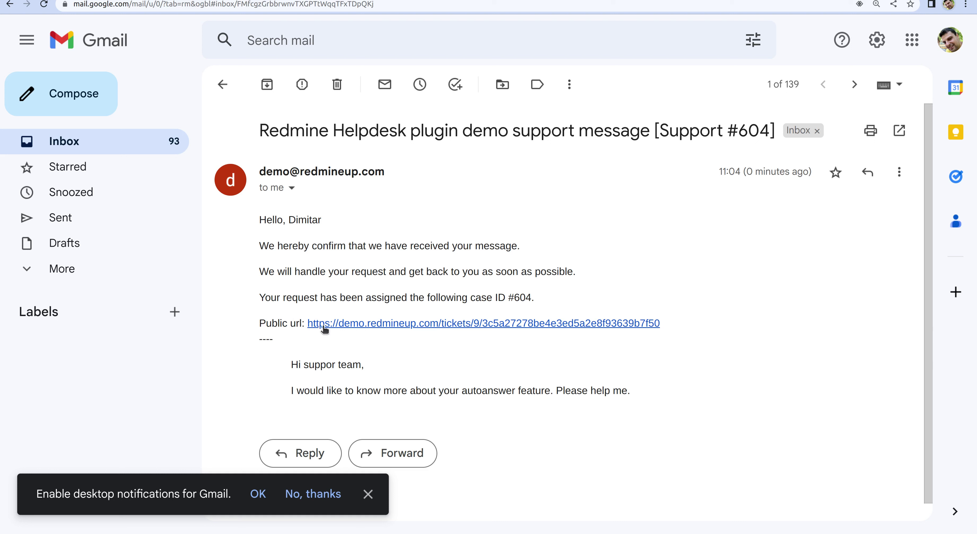
- Open the Support #604 public ticket link in a new tab at 175% zoom, then close it to return to Gmail
right_click(360, 328)
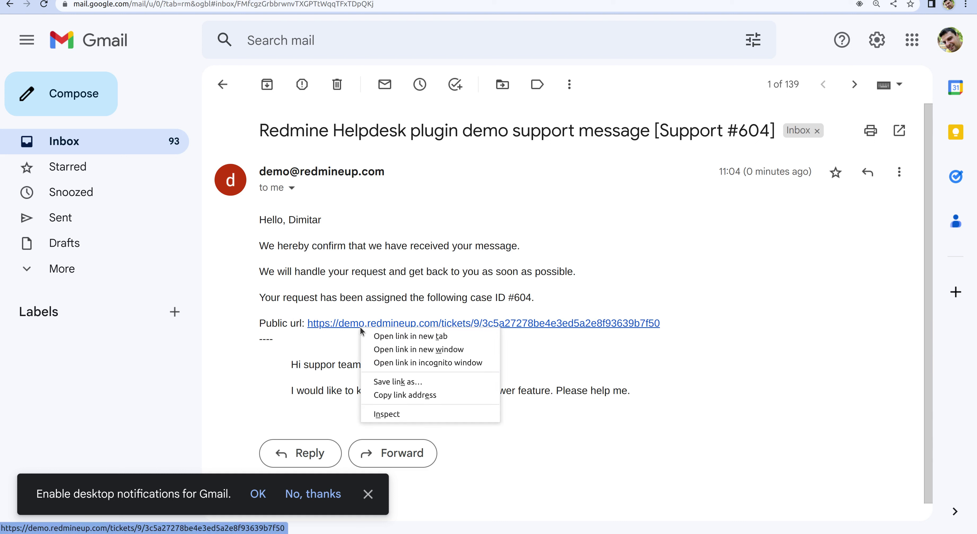
click(375, 332)
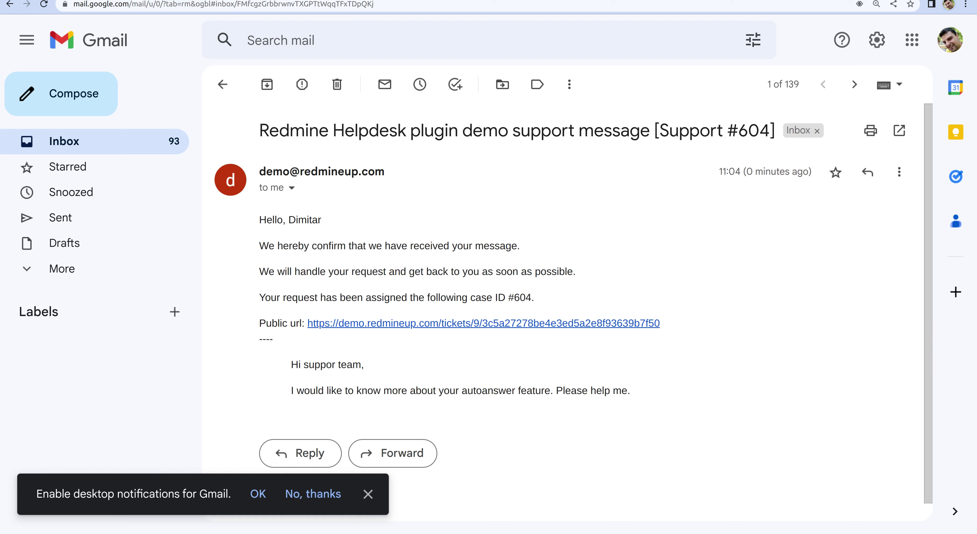
key(ctrl+Tab)
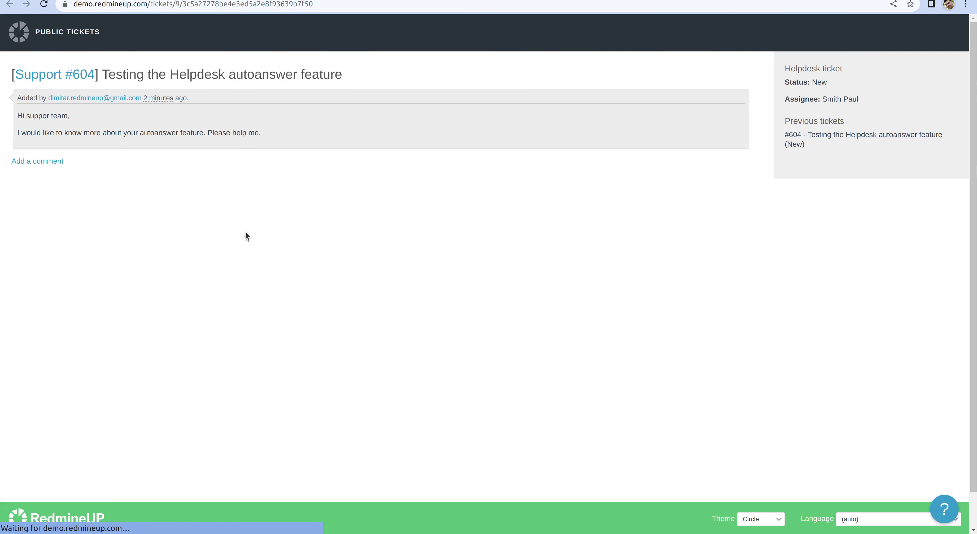
key(ctrl+plus)
key(ctrl+plus)
key(ctrl+plus)
key(ctrl+plus)
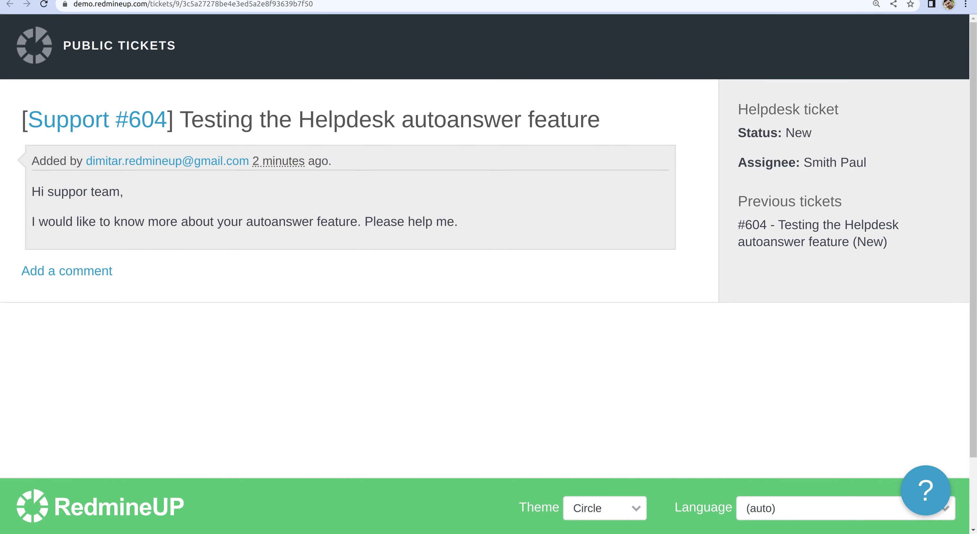
key(ctrl+w)
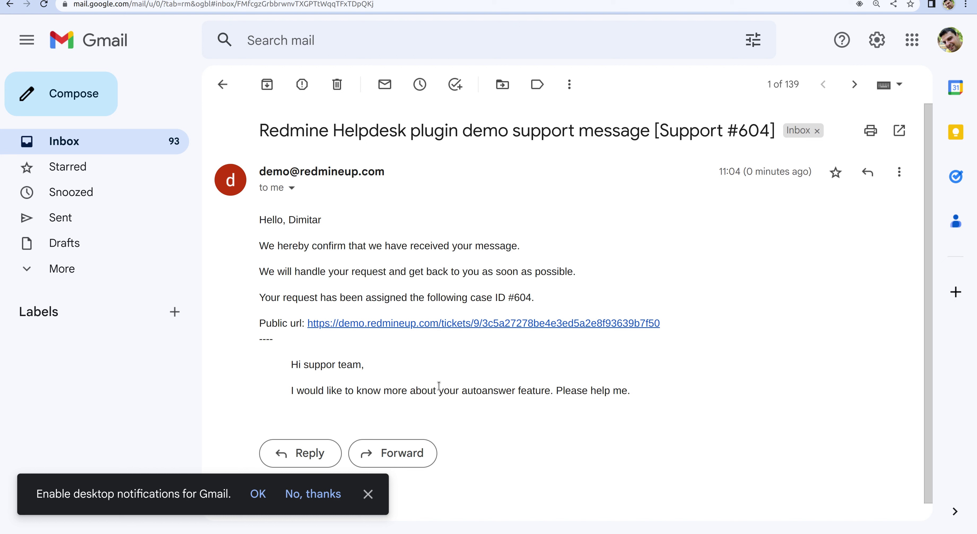
drag(483, 271, 537, 274)
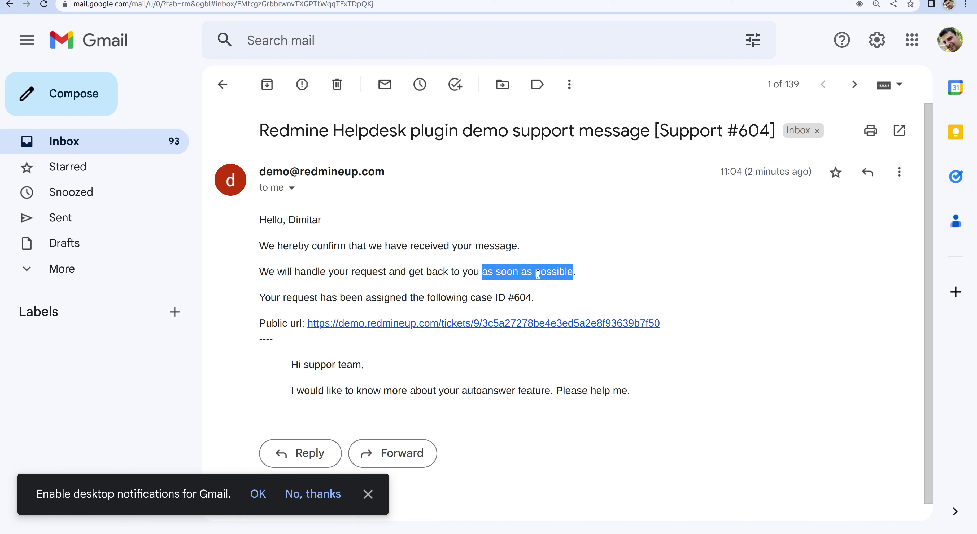